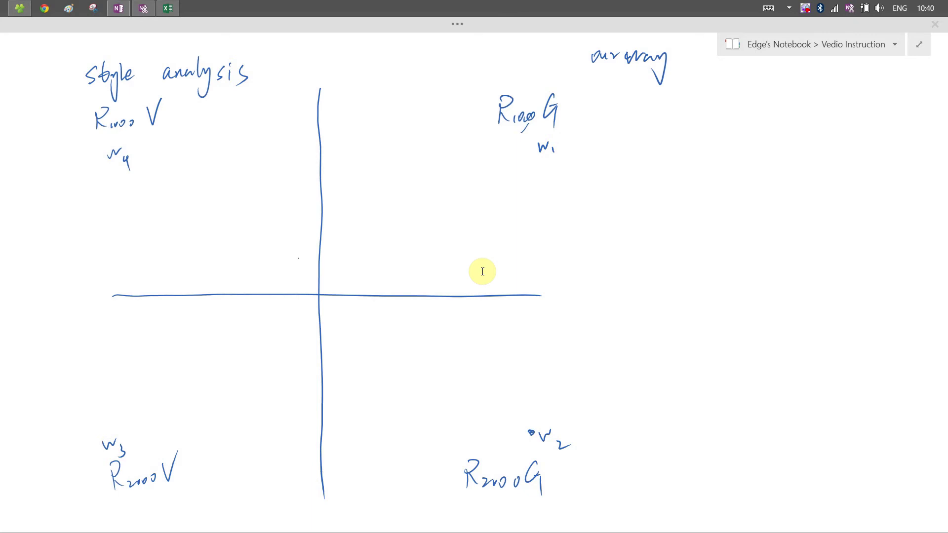
# Step: Erase the handwritten word beside the style analysis heading, above the R1000G label
pyautogui.moveTo(654, 80); pyautogui.dragTo(614, 57)
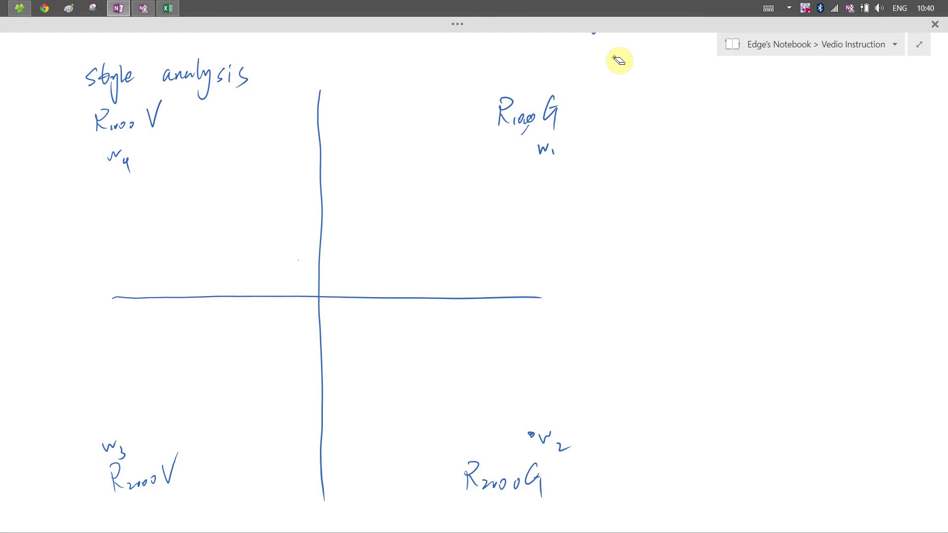
pyautogui.moveTo(619, 60); pyautogui.dragTo(607, 52)
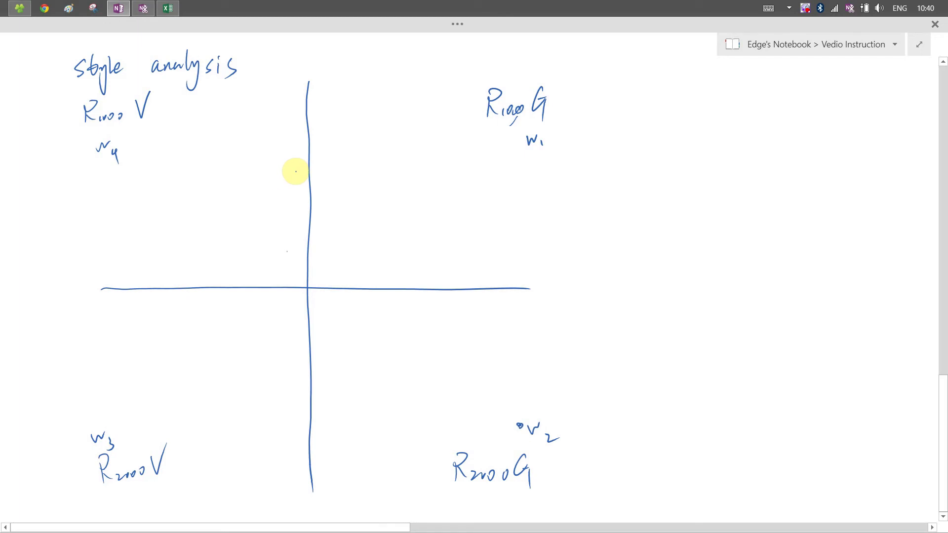
# Step: Draw a solid dot near the vertical axis in the R1000V quadrant and surround it with a cluster of small dots
pyautogui.scroll(1, 445, 314)
pyautogui.scroll(-2, 445, 314)
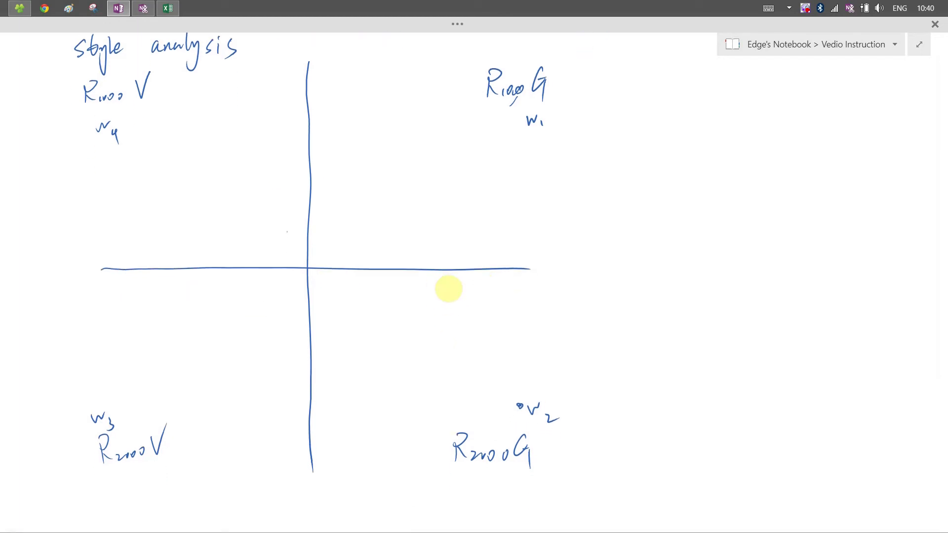
pyautogui.click(297, 151)
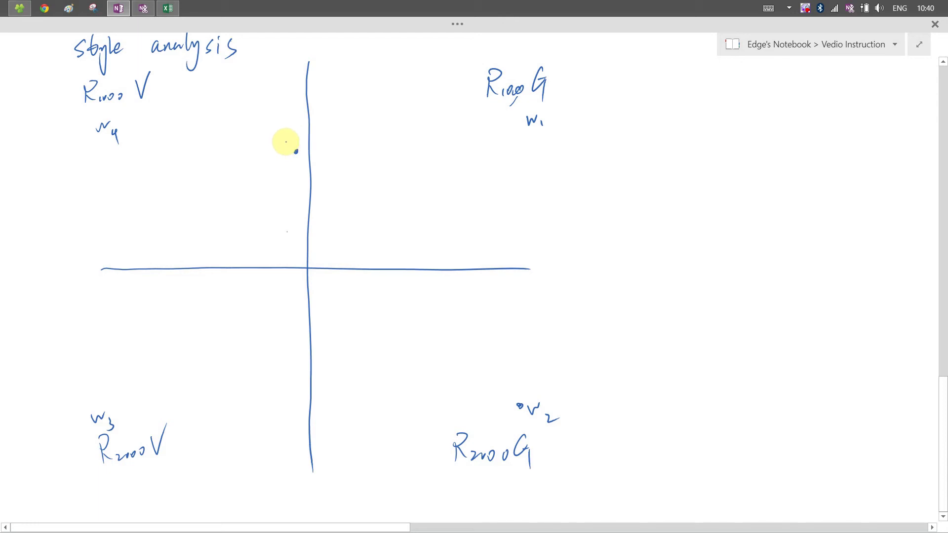
pyautogui.click(277, 157)
pyautogui.moveTo(276, 157)
pyautogui.mouseDown()
pyautogui.moveTo(296, 163)
pyautogui.moveTo(282, 161)
pyautogui.moveTo(302, 133)
pyautogui.moveTo(300, 167)
pyautogui.moveTo(281, 173)
pyautogui.moveTo(280, 156)
pyautogui.moveTo(284, 173)
pyautogui.moveTo(305, 162)
pyautogui.mouseUp()
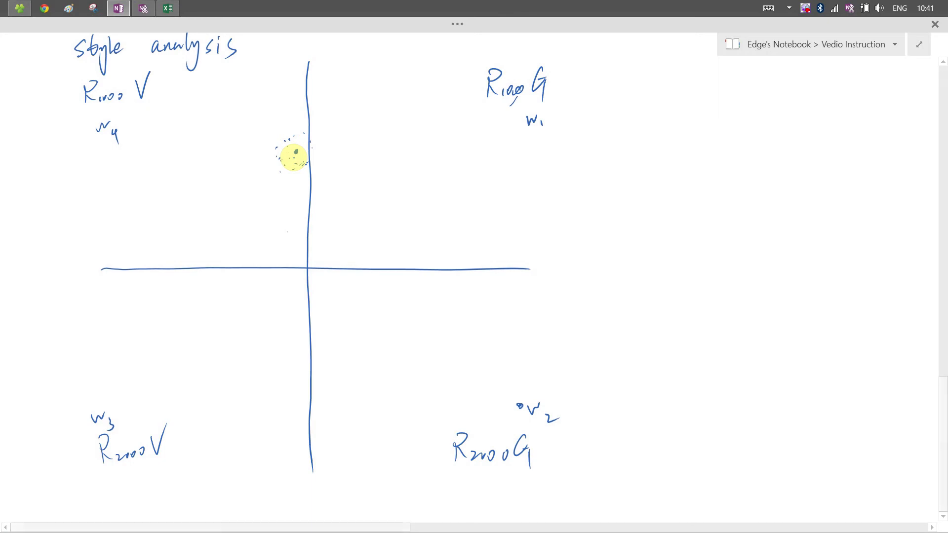
# Step: Handwrite the note "Min tracking error benchmark" beside the quadrant diagram
pyautogui.moveTo(655, 100)
pyautogui.mouseDown()
pyautogui.moveTo(677, 85)
pyautogui.moveTo(661, 121)
pyautogui.moveTo(732, 124)
pyautogui.moveTo(720, 139)
pyautogui.mouseUp()
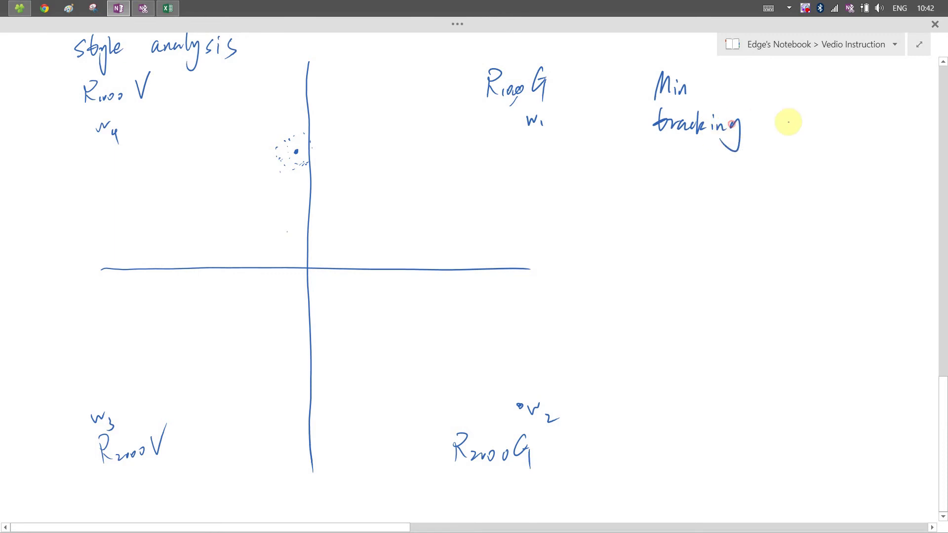
pyautogui.moveTo(661, 161); pyautogui.dragTo(731, 159)
pyautogui.moveTo(667, 179)
pyautogui.mouseDown()
pyautogui.moveTo(672, 199)
pyautogui.moveTo(760, 179)
pyautogui.moveTo(785, 192)
pyautogui.mouseUp()
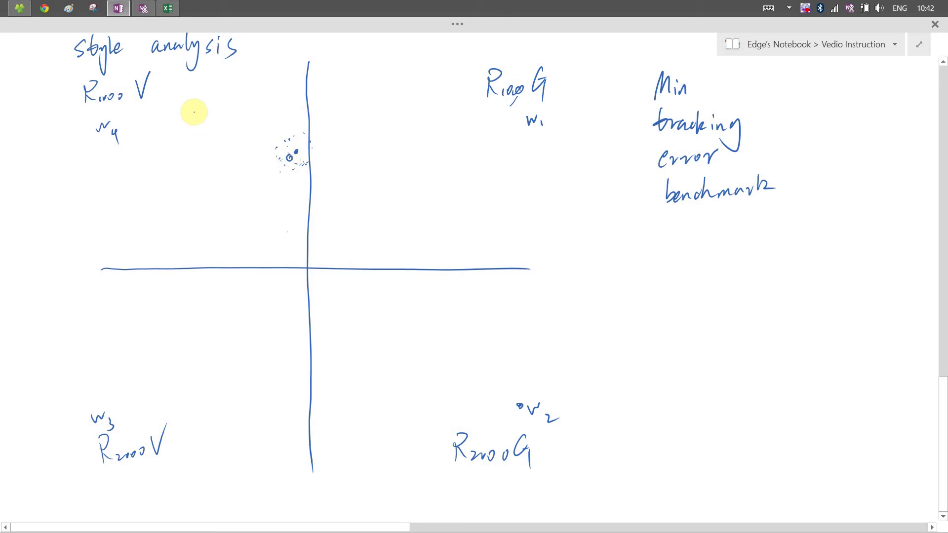
# Step: Draw four lines running between the dot cluster area and the corner weights w4, w1, w3 and w2
pyautogui.moveTo(139, 130); pyautogui.dragTo(244, 146)
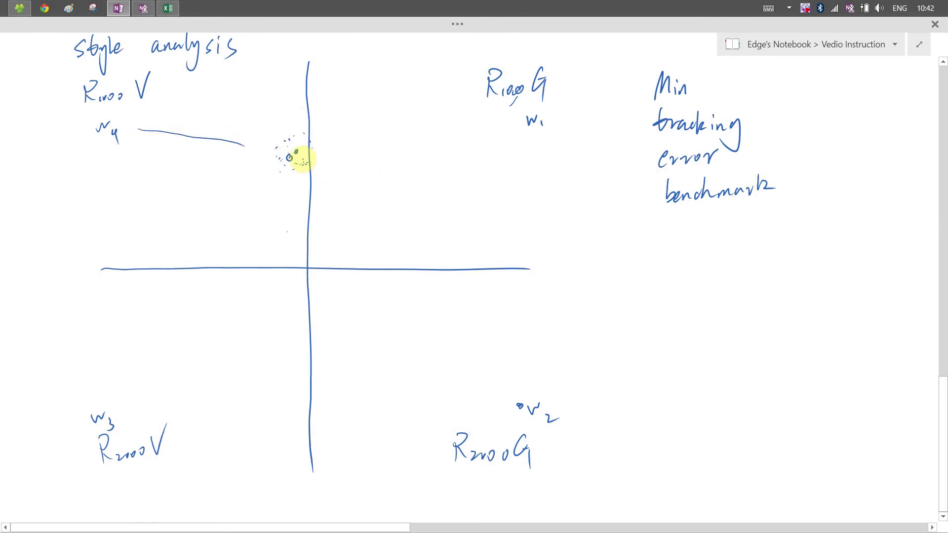
pyautogui.moveTo(303, 158); pyautogui.dragTo(491, 127)
pyautogui.moveTo(255, 228); pyautogui.dragTo(149, 377)
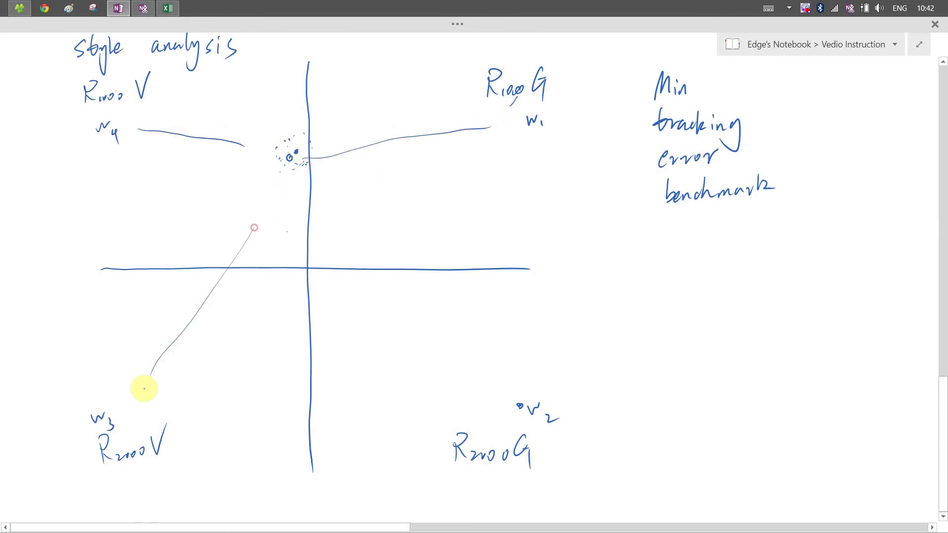
pyautogui.moveTo(343, 228); pyautogui.dragTo(500, 396)
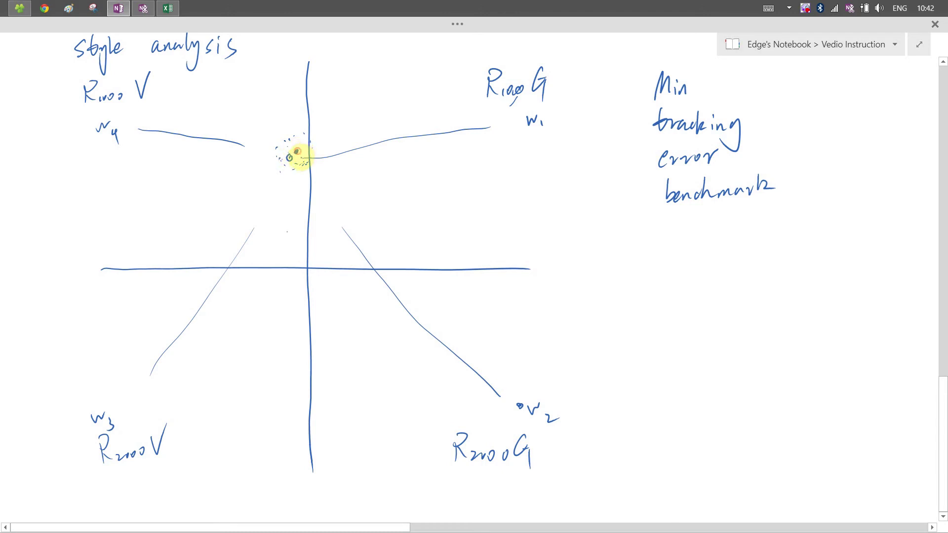
# Step: Add small circles below and above the solid dot within the dot cluster
pyautogui.moveTo(295, 167); pyautogui.dragTo(309, 162)
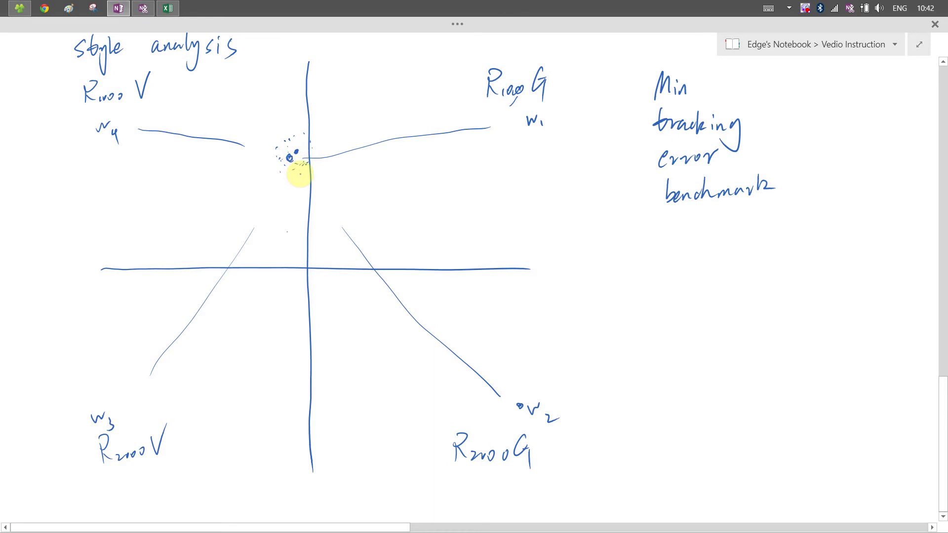
pyautogui.moveTo(303, 166); pyautogui.dragTo(299, 170)
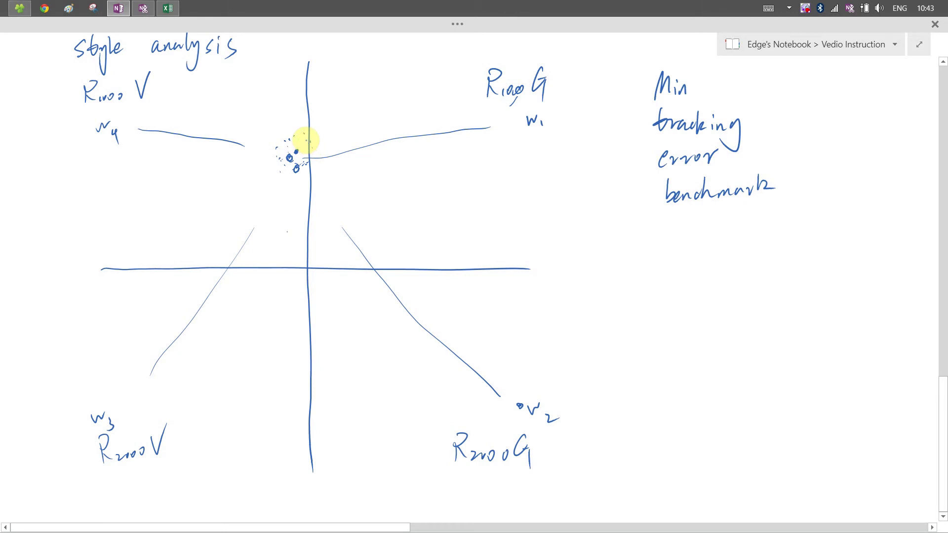
pyautogui.moveTo(306, 139); pyautogui.dragTo(304, 141)
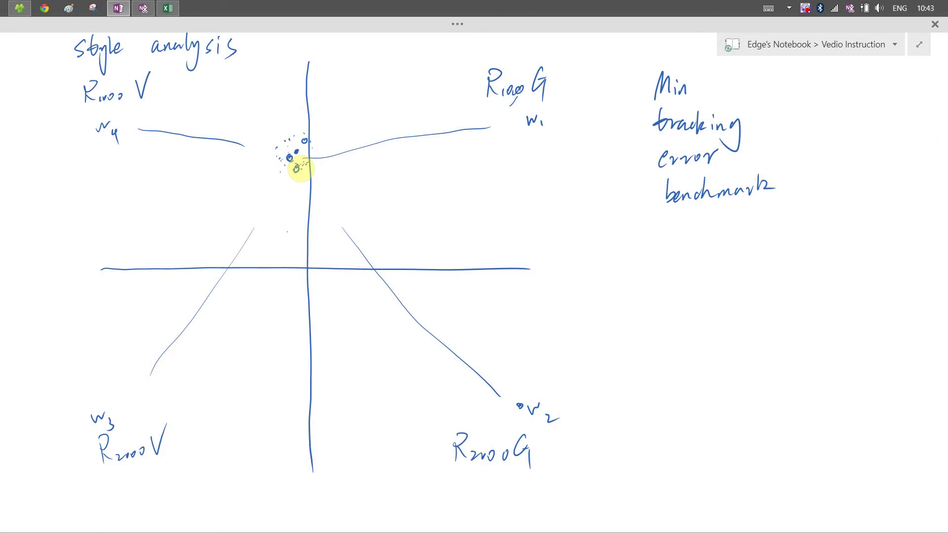
# Step: Underline the weights w1, w2, w3 and w4 in the four corners of the diagram
pyautogui.moveTo(525, 134); pyautogui.dragTo(547, 132)
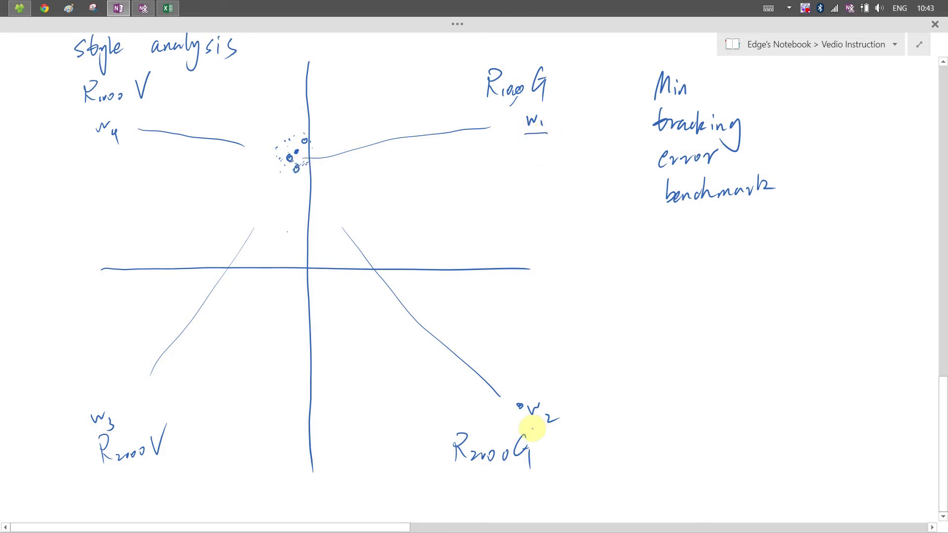
pyautogui.moveTo(534, 429); pyautogui.dragTo(549, 427)
pyautogui.moveTo(95, 431); pyautogui.dragTo(119, 428)
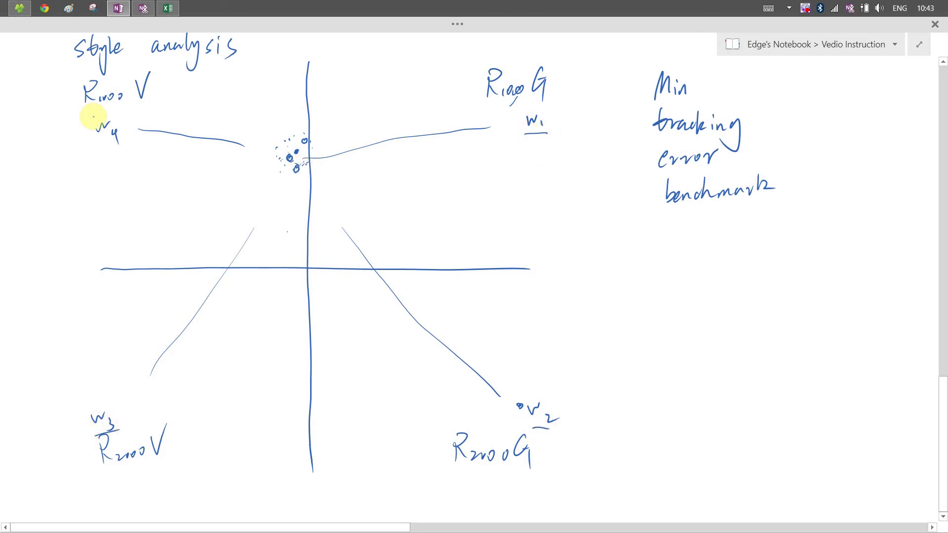
pyautogui.moveTo(90, 148); pyautogui.dragTo(121, 146)
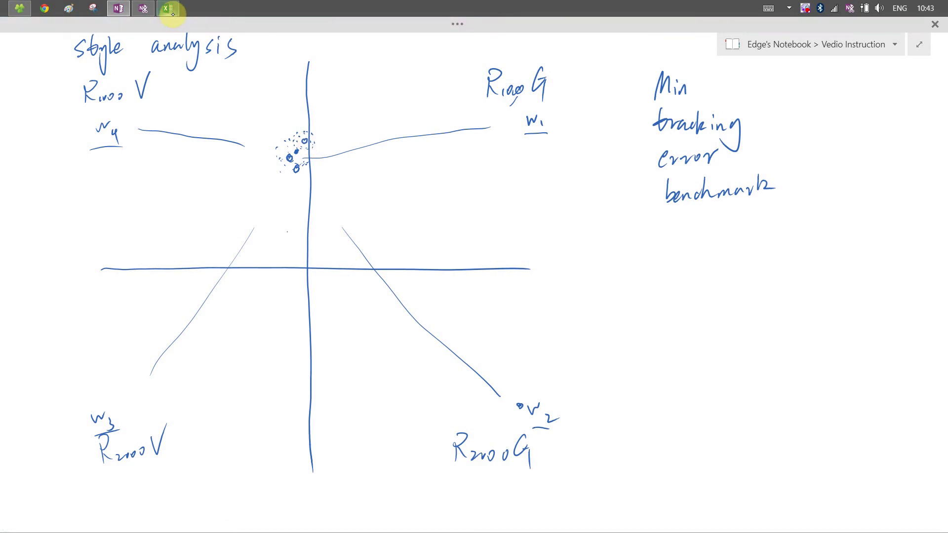
# Step: Switch to the FTQGX CompleteStyleAnalysis.xlsx workbook in Excel and examine the four index sensitivities and their labels on the 10 YR sheet
pyautogui.click(168, 9)
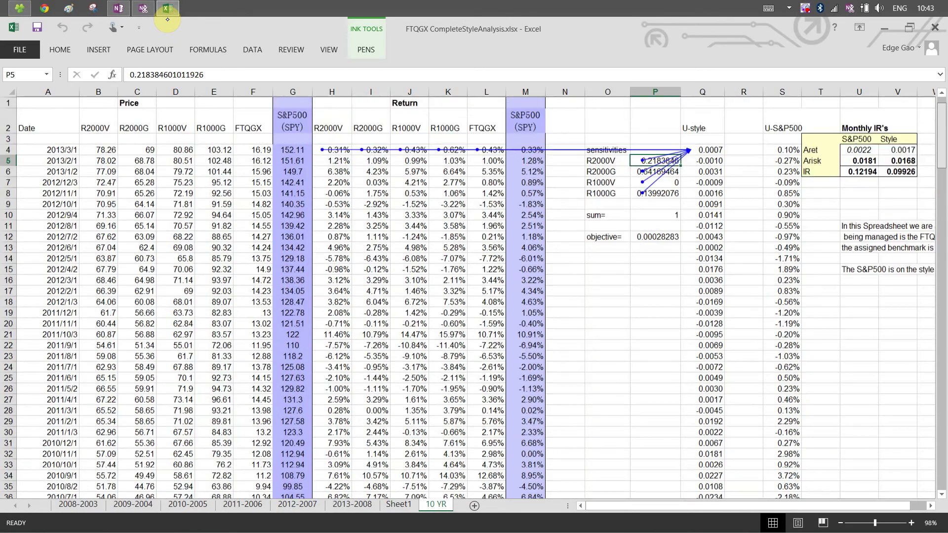
pyautogui.click(675, 193)
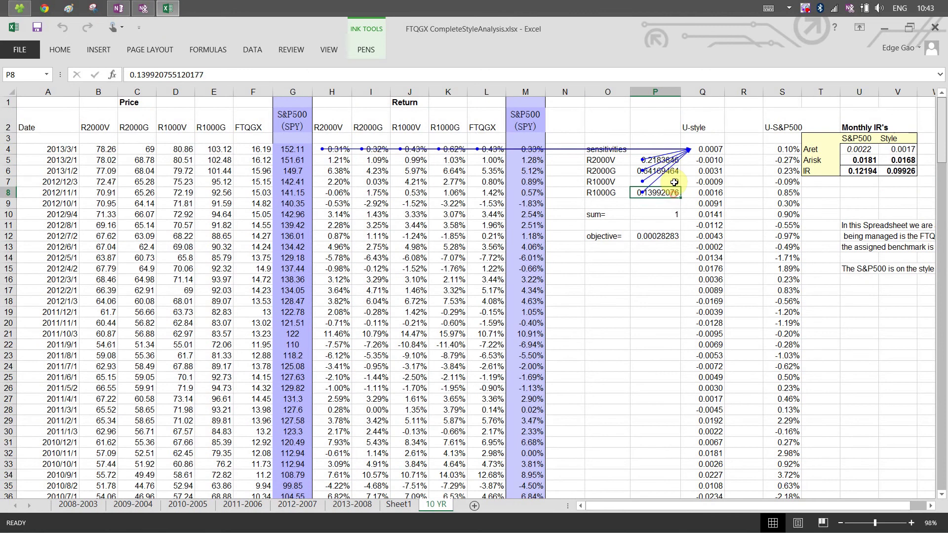
pyautogui.click(673, 182)
pyautogui.click(677, 171)
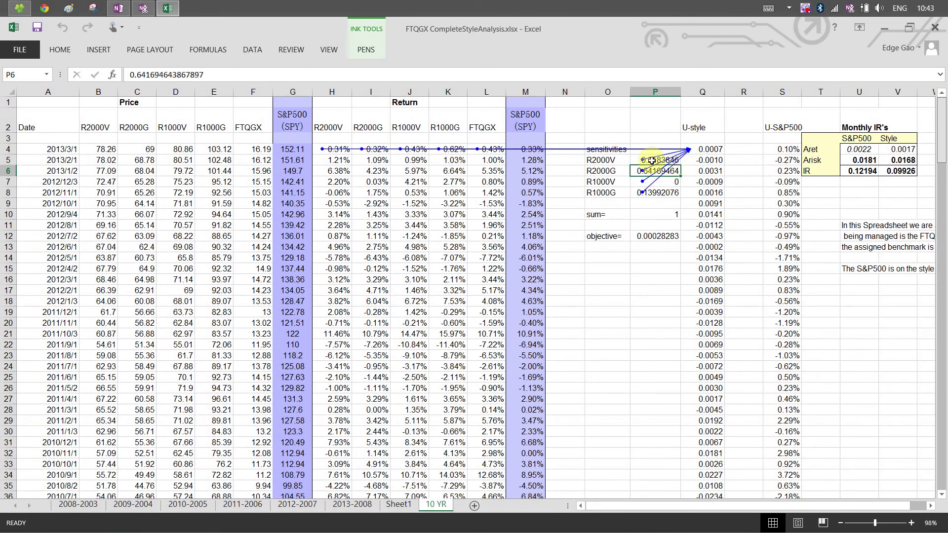
pyautogui.click(623, 161)
pyautogui.click(616, 172)
pyautogui.click(618, 183)
pyautogui.click(621, 193)
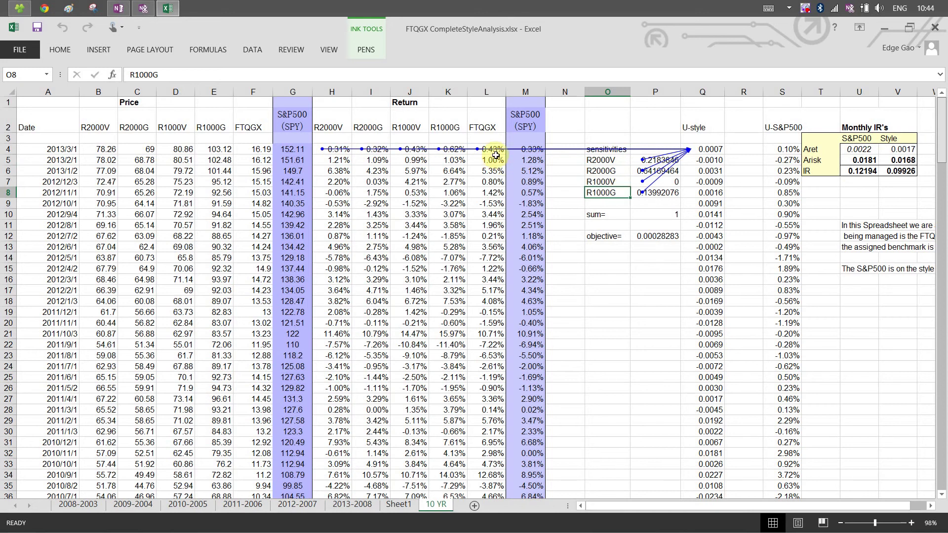
# Step: Compare the Return column headings for the four Russell indexes with the sensitivities in P5:P7
pyautogui.click(454, 126)
pyautogui.click(407, 121)
pyautogui.click(378, 121)
pyautogui.click(330, 119)
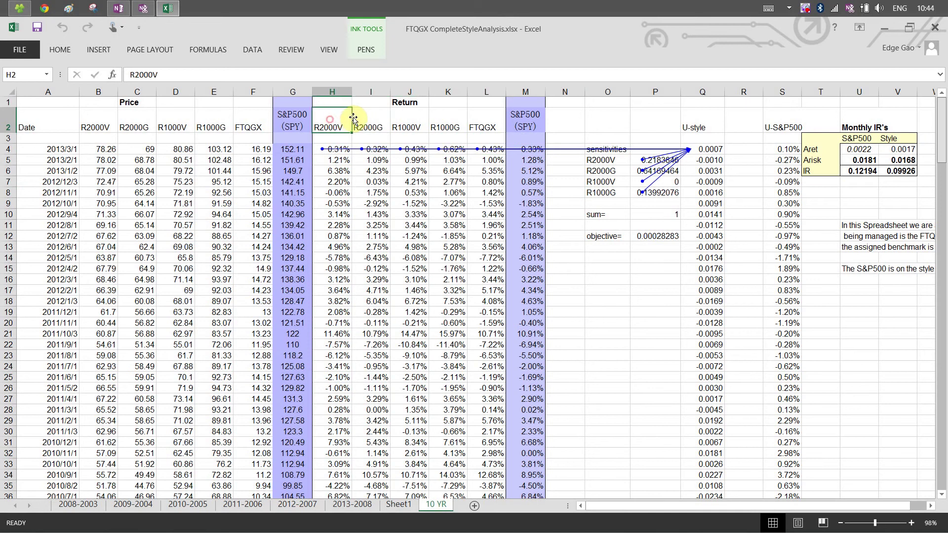
pyautogui.click(673, 184)
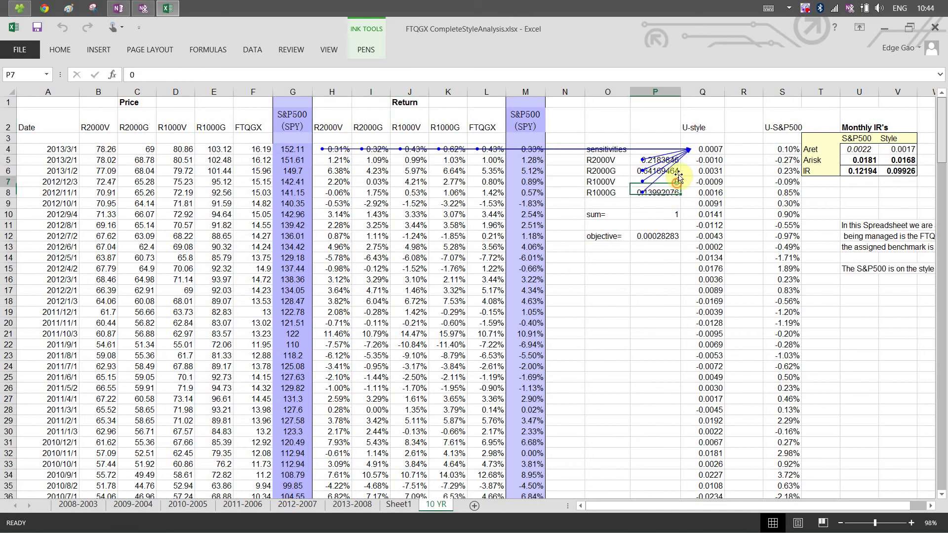
pyautogui.click(679, 170)
pyautogui.click(645, 160)
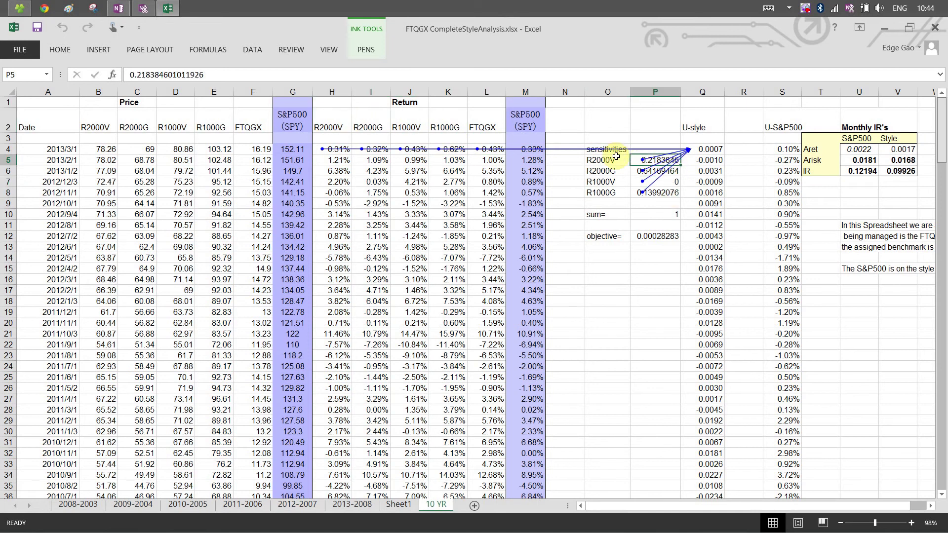
# Step: Examine the monthly return formulas in the FTQGX, R1000G and R1000V columns
pyautogui.click(495, 155)
pyautogui.click(495, 128)
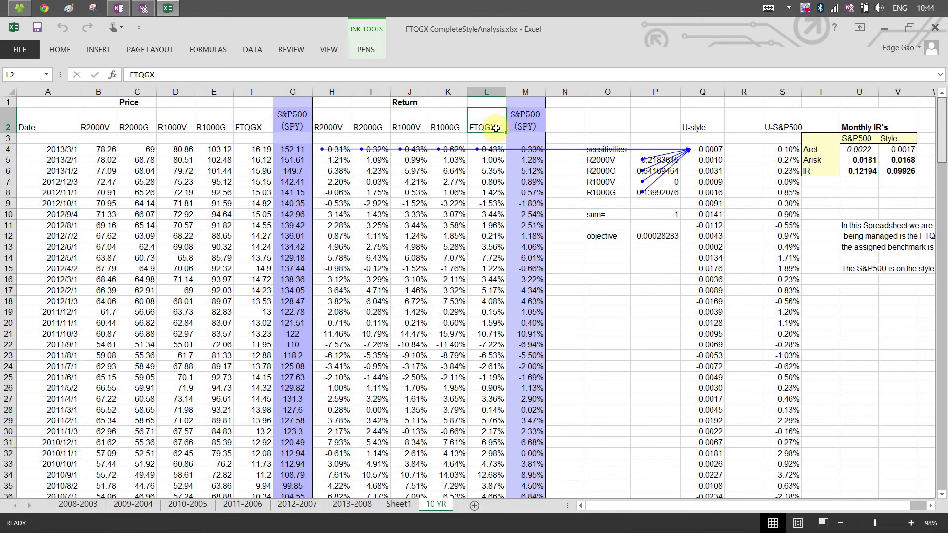
pyautogui.press('Down')
pyautogui.press('Down')
pyautogui.press('Down')
pyautogui.press('Down')
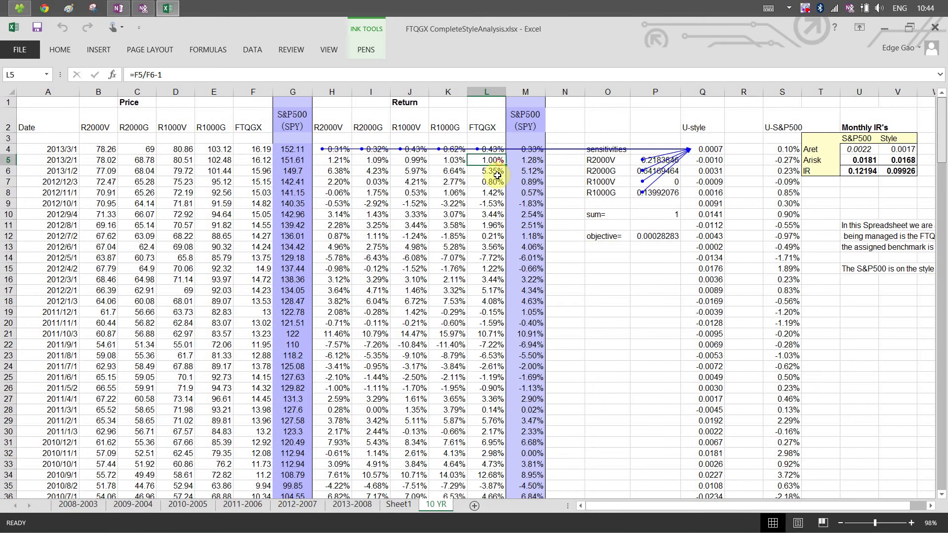
pyautogui.click(451, 127)
pyautogui.press('Down')
pyautogui.press('Down')
pyautogui.press('Down')
pyautogui.press('Down')
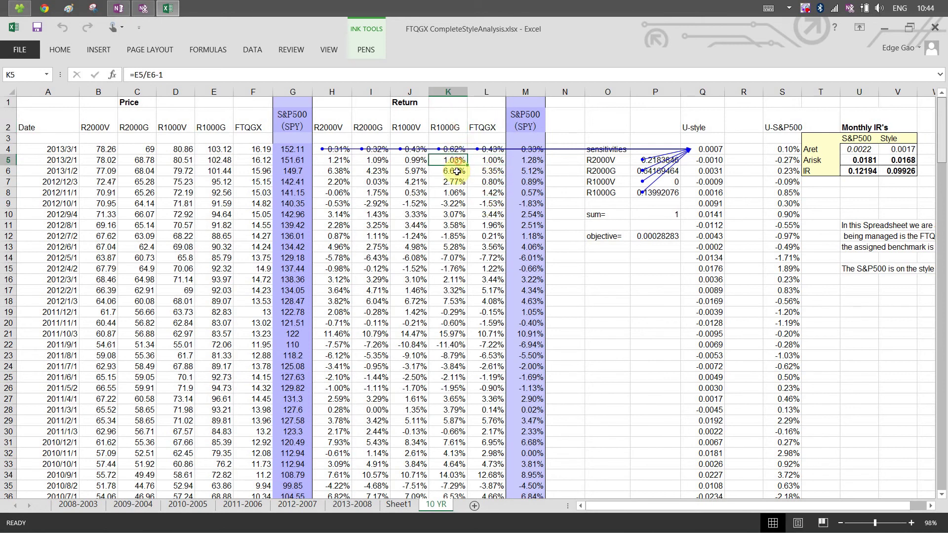
pyautogui.click(415, 161)
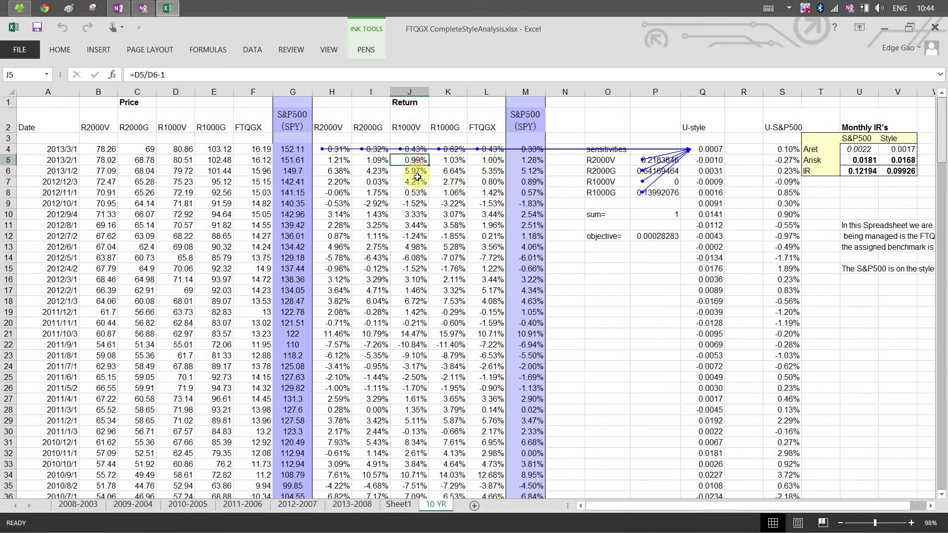
pyautogui.press('Down')
pyautogui.press('Down')
pyautogui.click(415, 192)
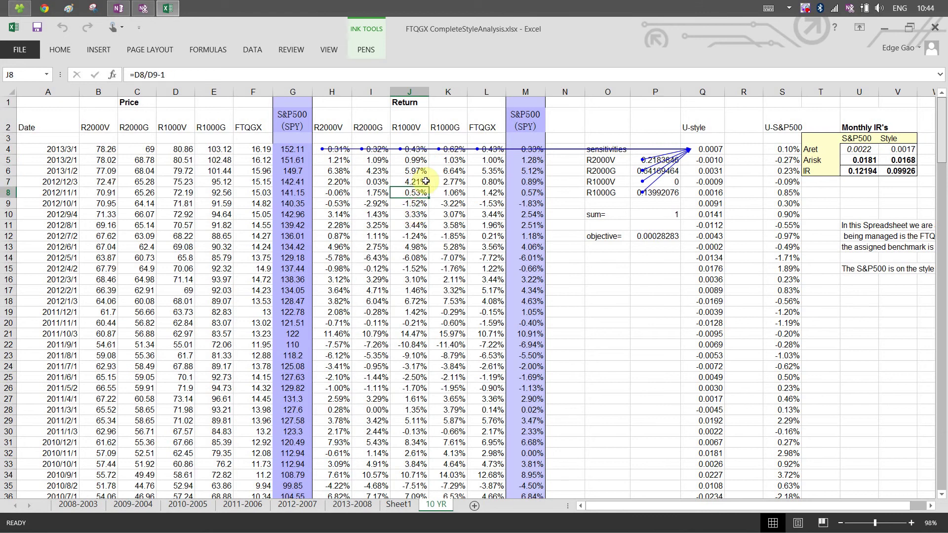
# Step: Review the FTQGX returns in L6:L8 against the sensitivity weights in P5:P8
pyautogui.click(670, 191)
pyautogui.click(669, 182)
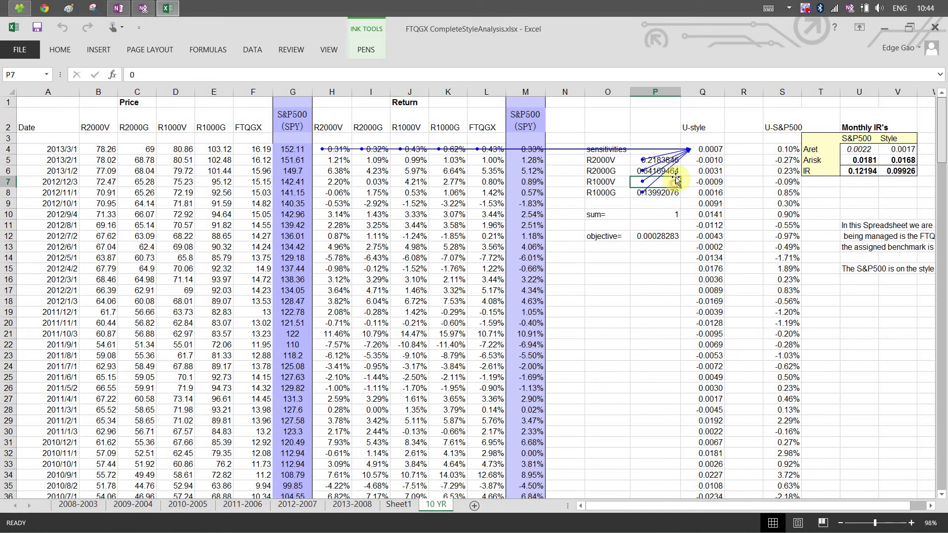
pyautogui.click(490, 170)
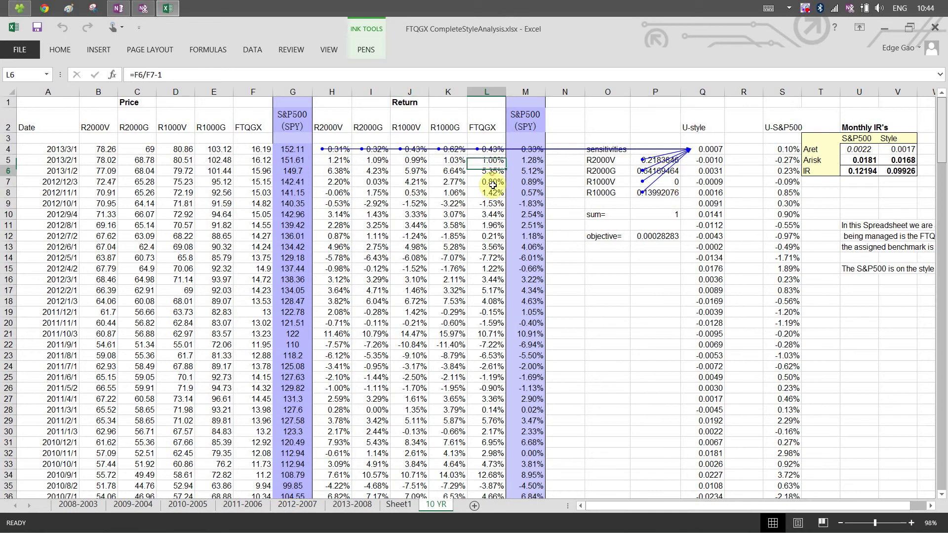
pyautogui.click(489, 185)
pyautogui.click(494, 194)
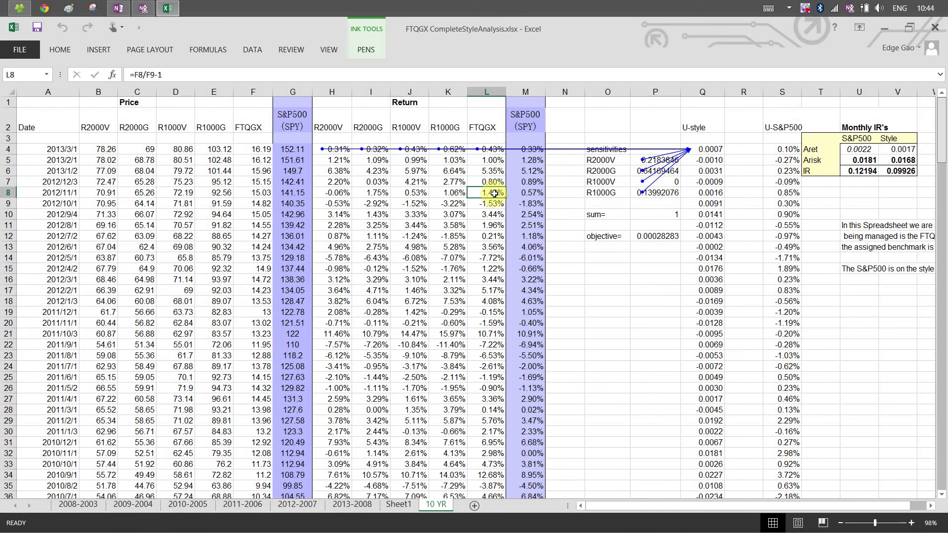
pyautogui.click(675, 193)
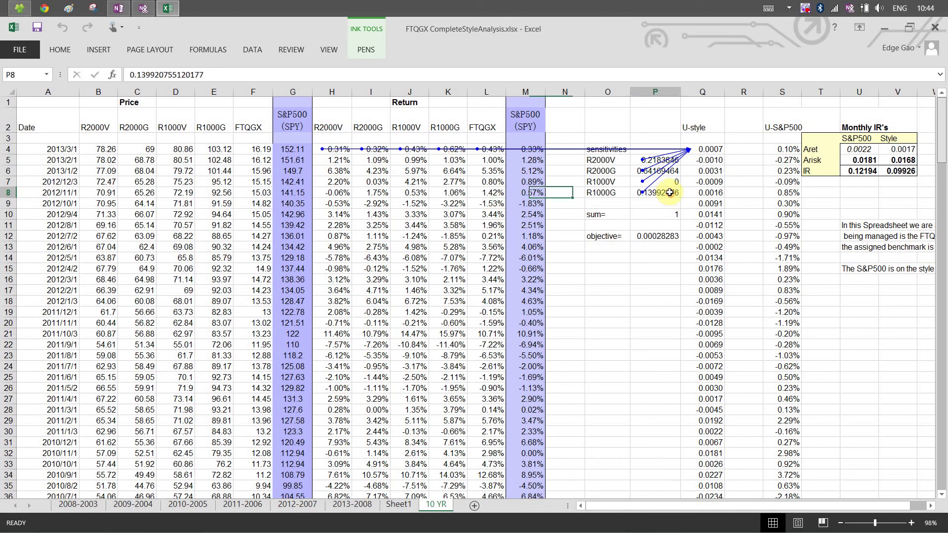
pyautogui.click(666, 182)
pyautogui.click(667, 171)
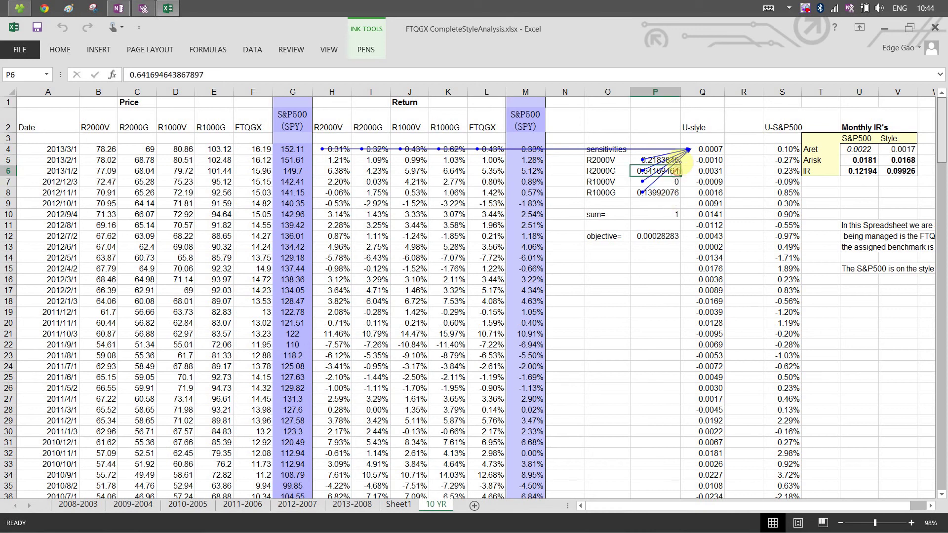
pyautogui.click(642, 160)
pyautogui.click(644, 171)
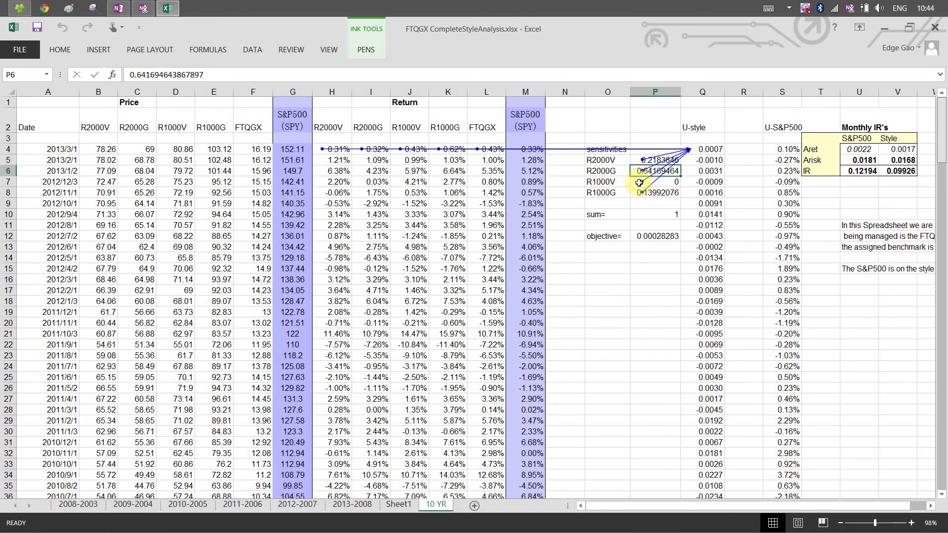
pyautogui.click(639, 182)
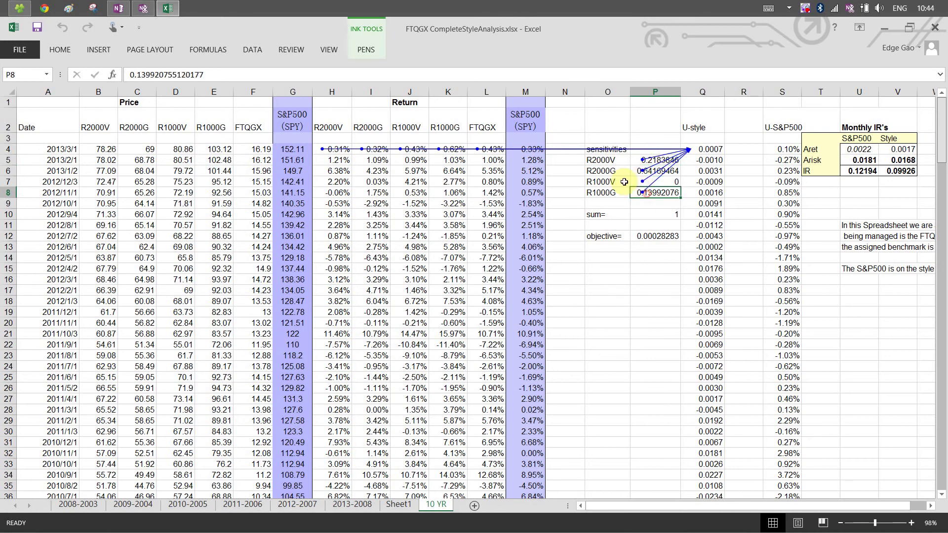
# Step: Compare the row 6 return formulas of the Russell index columns with the FTQGX return in L6
pyautogui.click(451, 174)
pyautogui.click(410, 172)
pyautogui.click(374, 170)
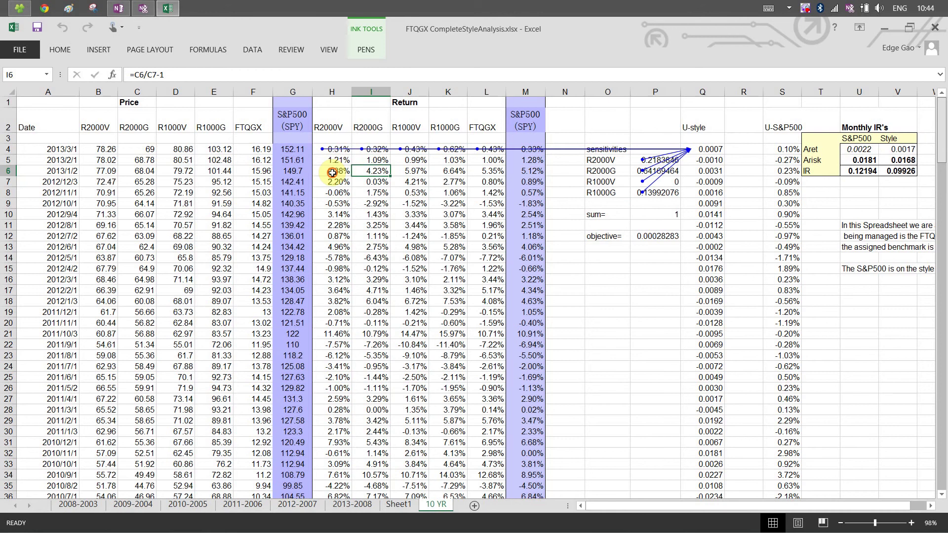
pyautogui.click(332, 173)
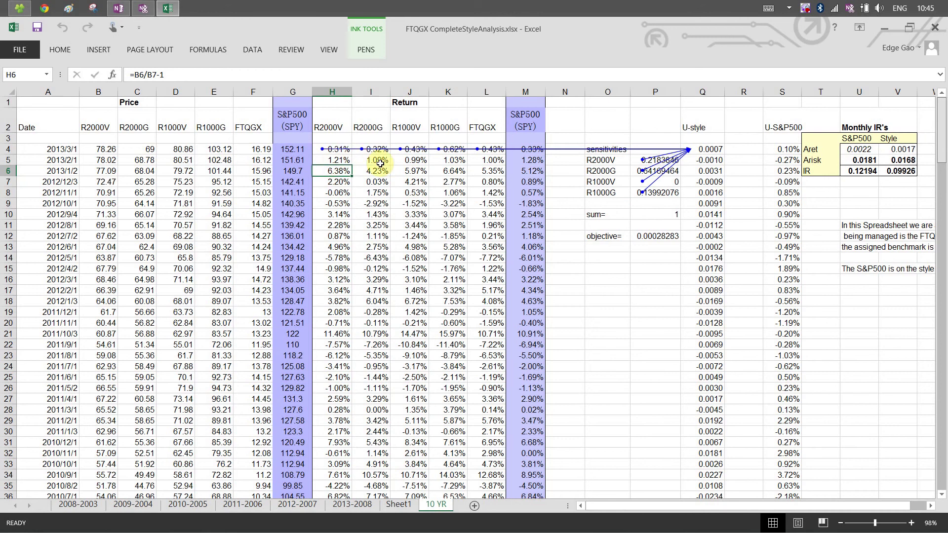
pyautogui.click(495, 170)
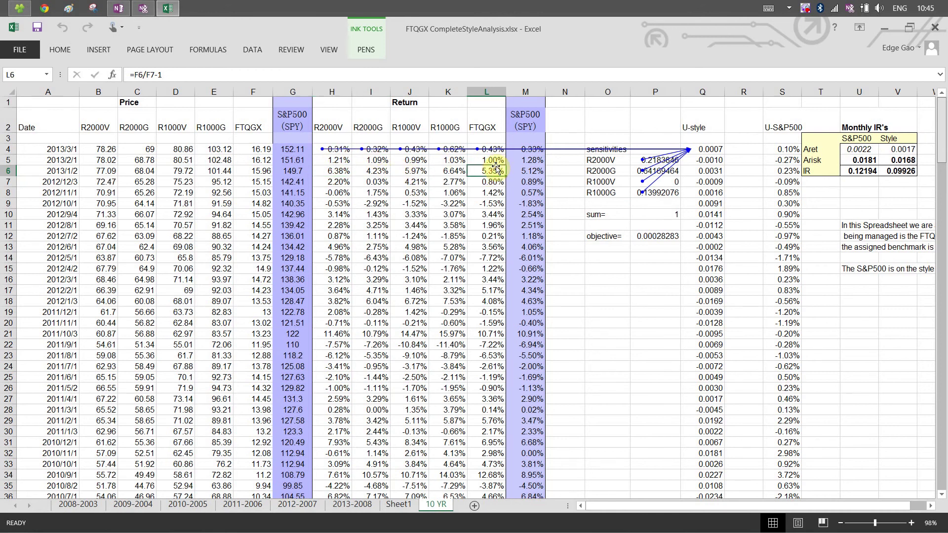
# Step: Examine the U-style formulas in Q4:Q14 that subtract the sensitivity-weighted index returns from the FTQGX return
pyautogui.click(715, 150)
pyautogui.click(718, 163)
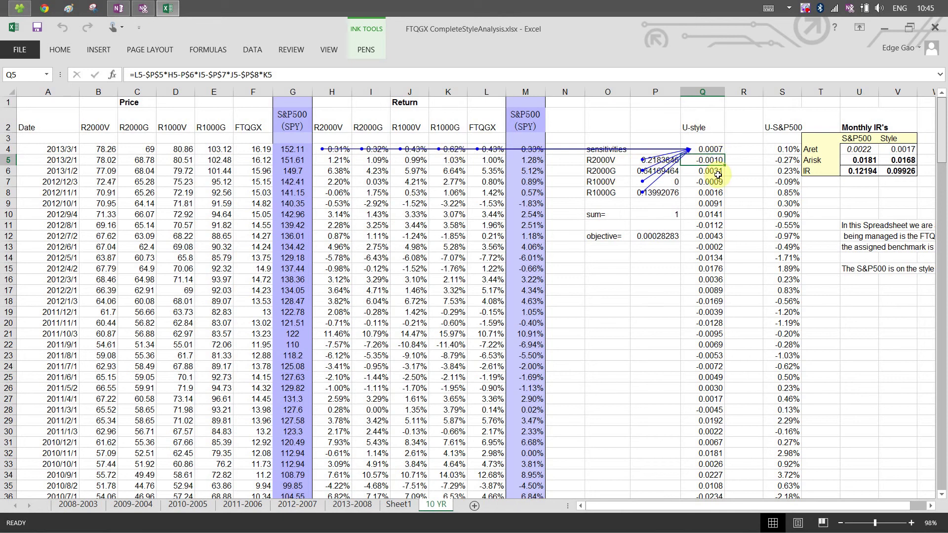
pyautogui.click(716, 174)
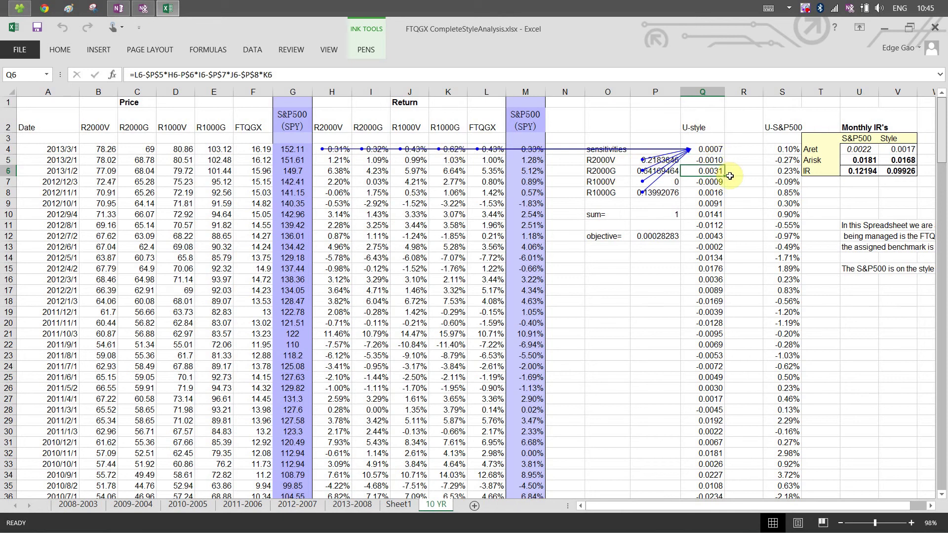
pyautogui.click(707, 160)
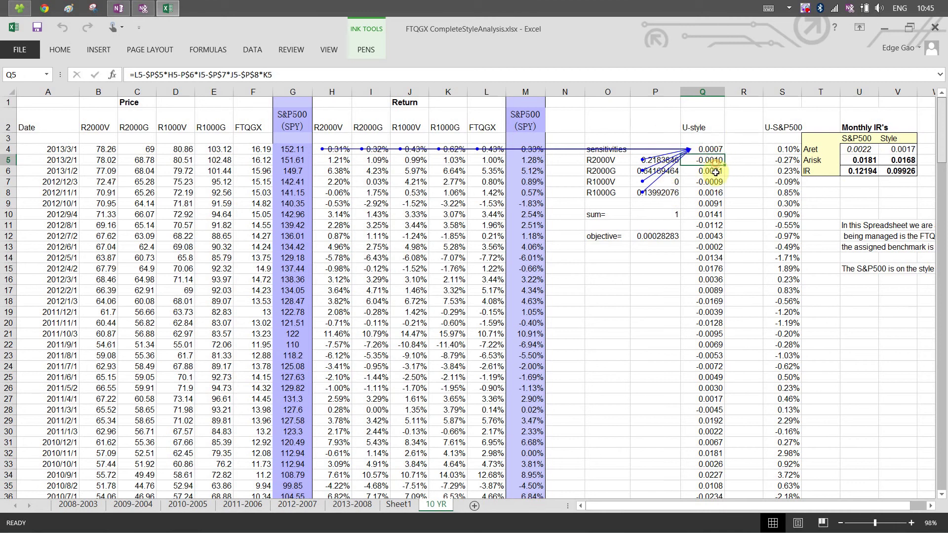
pyautogui.click(716, 175)
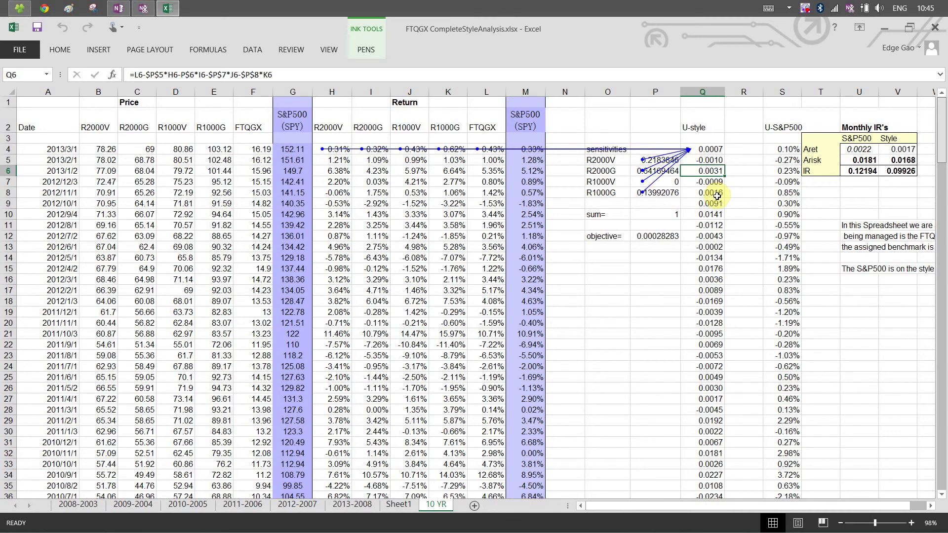
pyautogui.click(715, 160)
pyautogui.click(716, 182)
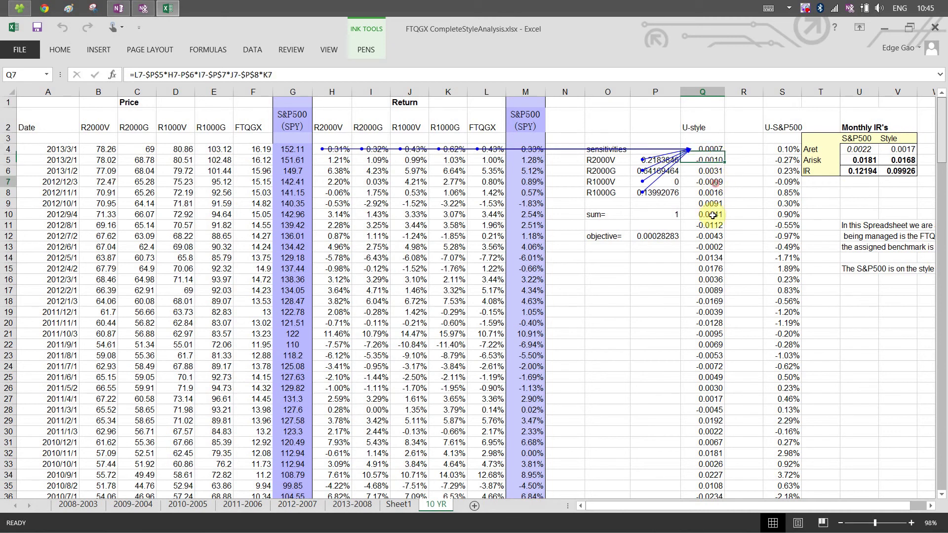
pyautogui.click(713, 225)
pyautogui.click(711, 257)
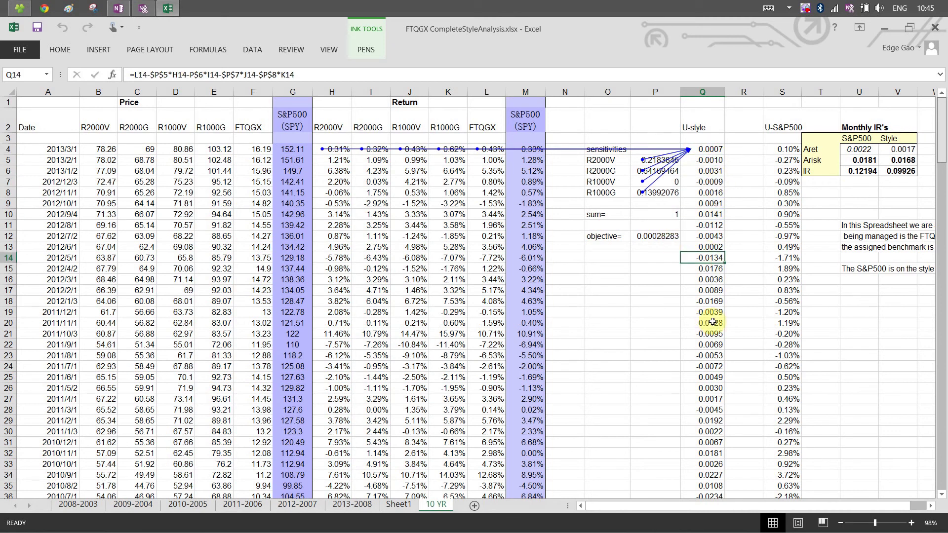
# Step: Review the sensitivities in P6:P8 and inspect the objective formula in P12
pyautogui.click(675, 192)
pyautogui.click(675, 182)
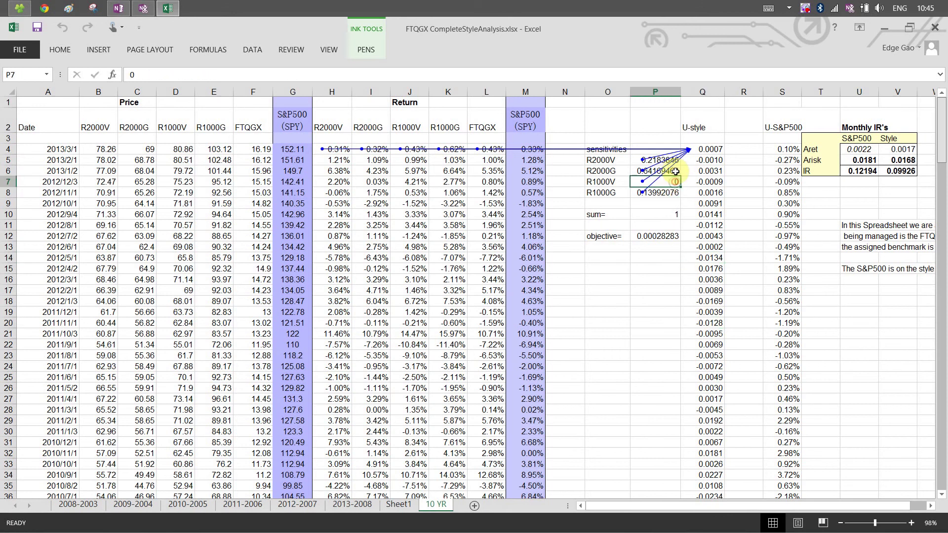
pyautogui.click(675, 171)
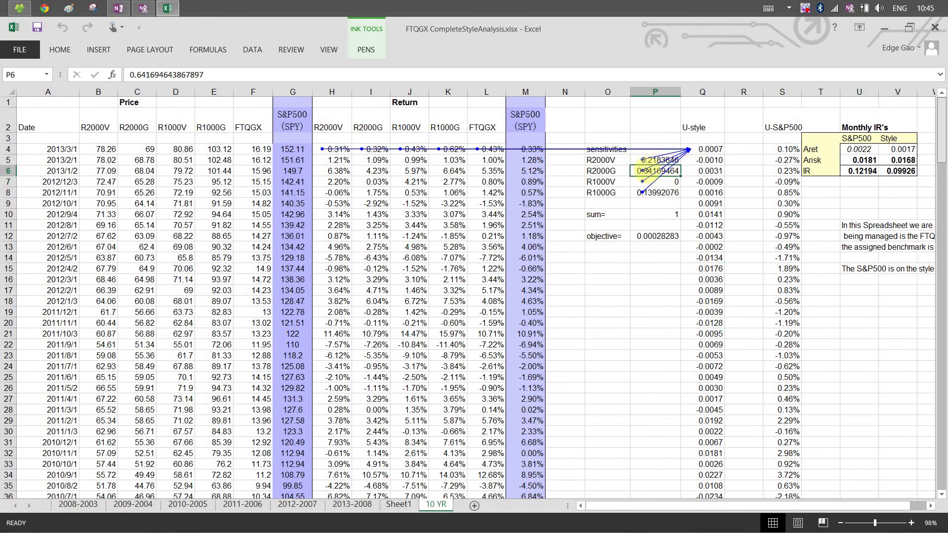
pyautogui.click(667, 237)
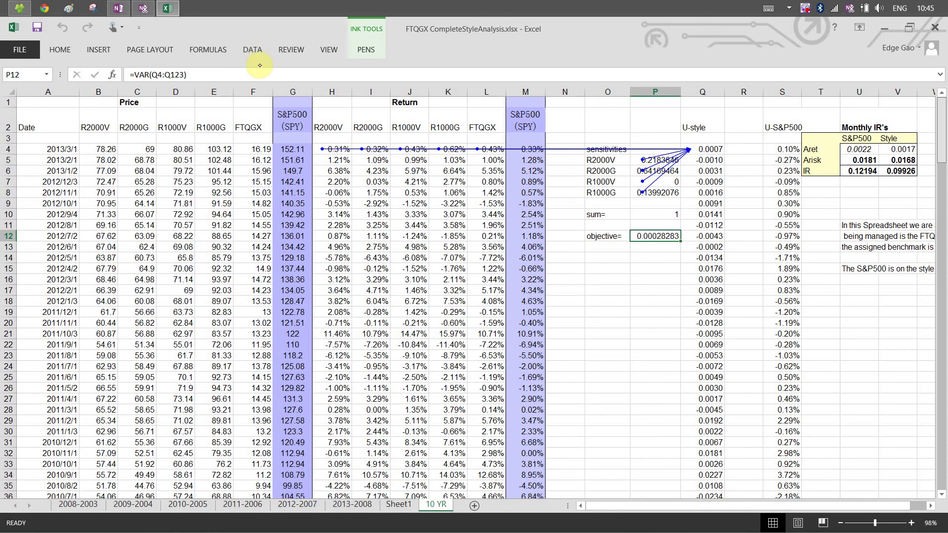
# Step: Recheck the monthly U-style formulas between Q4 and Q11
pyautogui.click(723, 151)
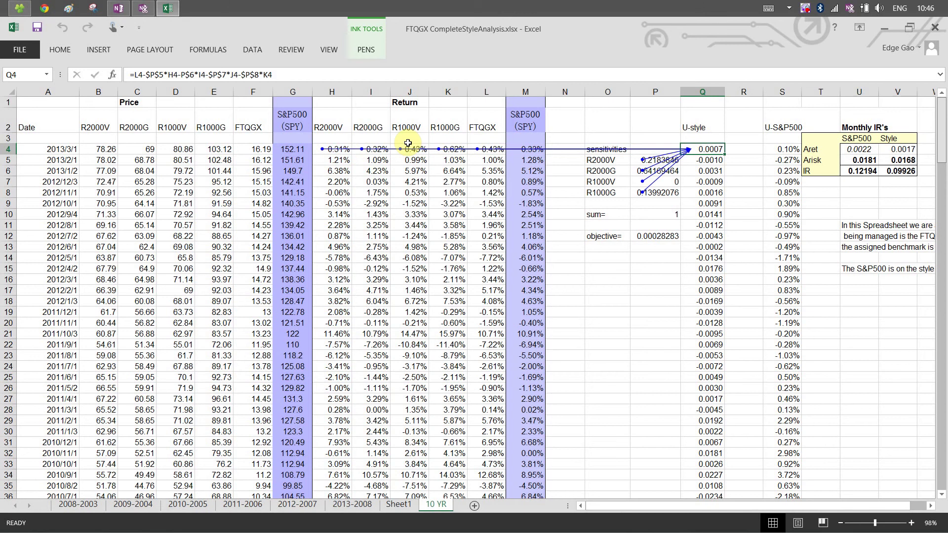
pyautogui.click(702, 160)
pyautogui.click(716, 203)
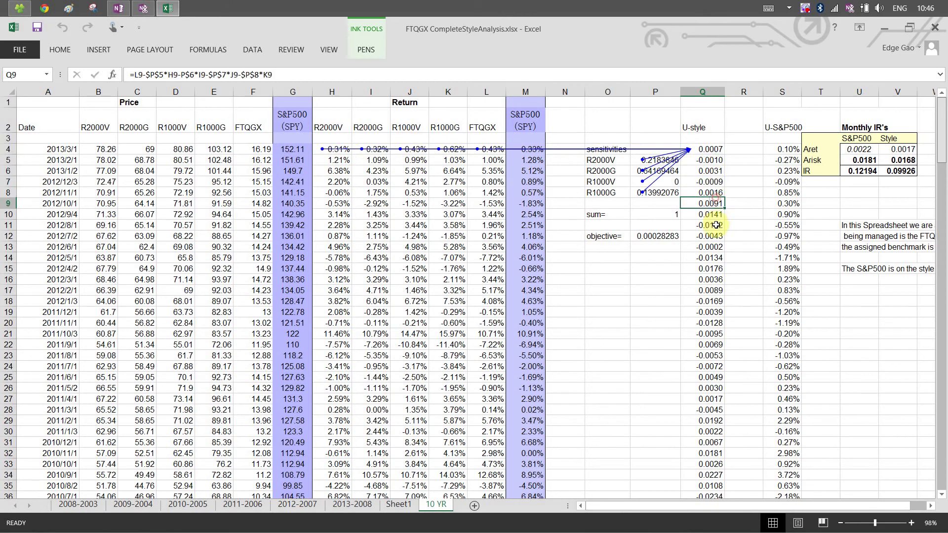
pyautogui.click(716, 225)
# Step: Review the R2000G and R2000V sensitivities and inspect the sum formula in P10
pyautogui.click(664, 170)
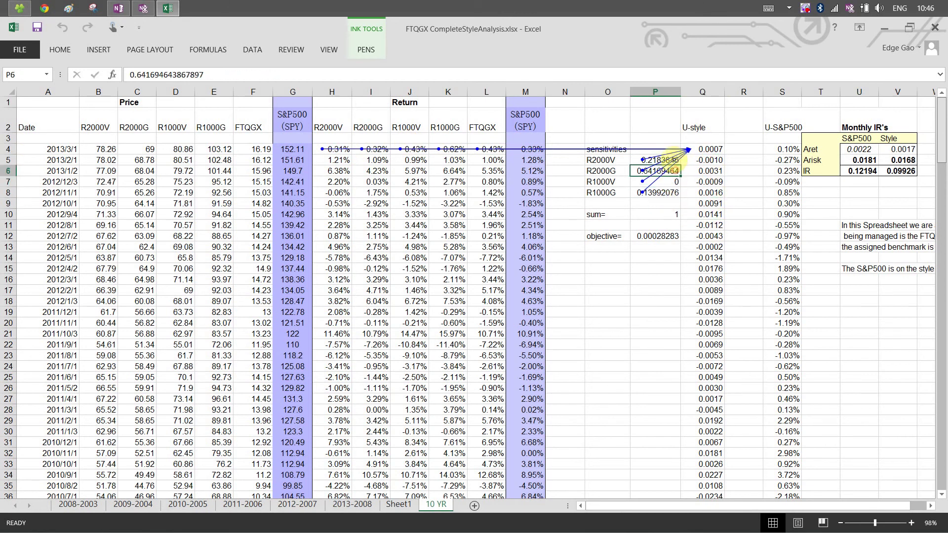
pyautogui.click(636, 160)
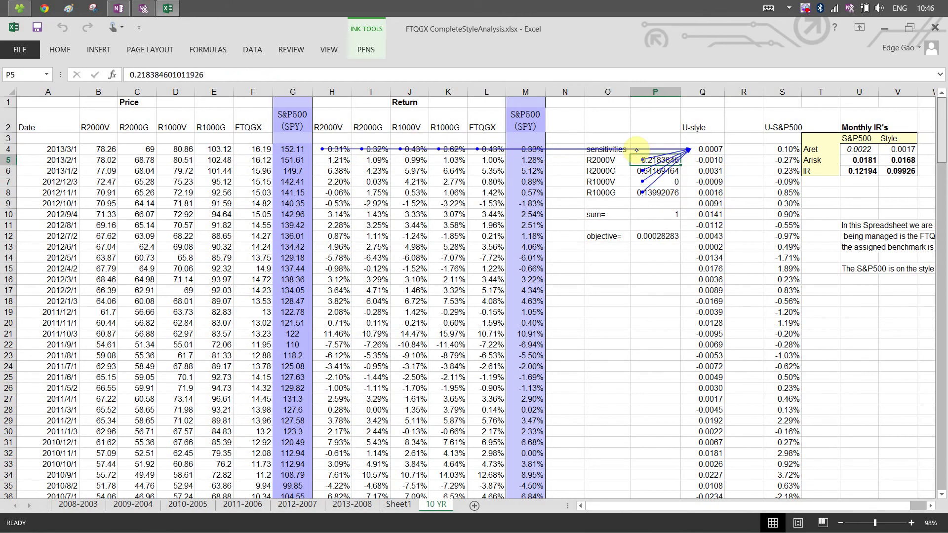
pyautogui.click(670, 215)
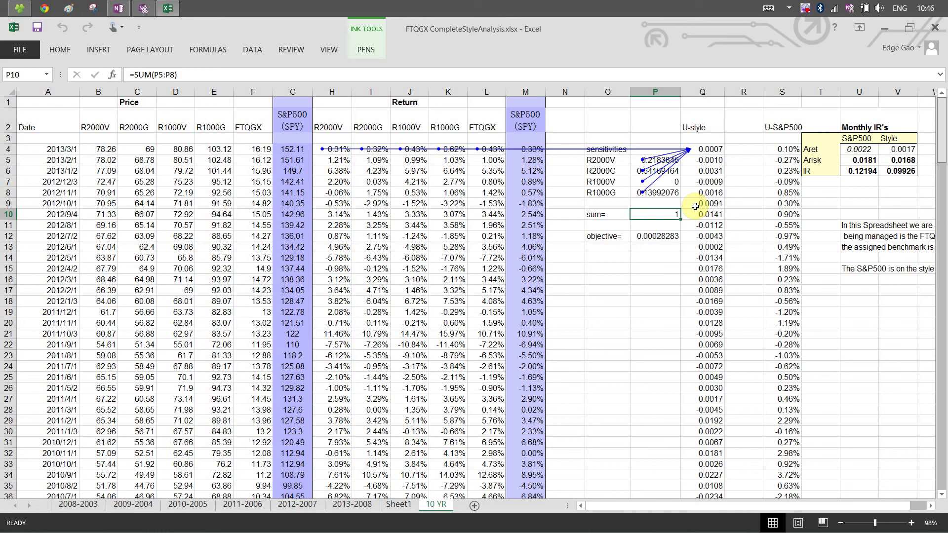
# Step: Relate the variance formula of the objective in P12 to the U-style values in column Q
pyautogui.click(666, 237)
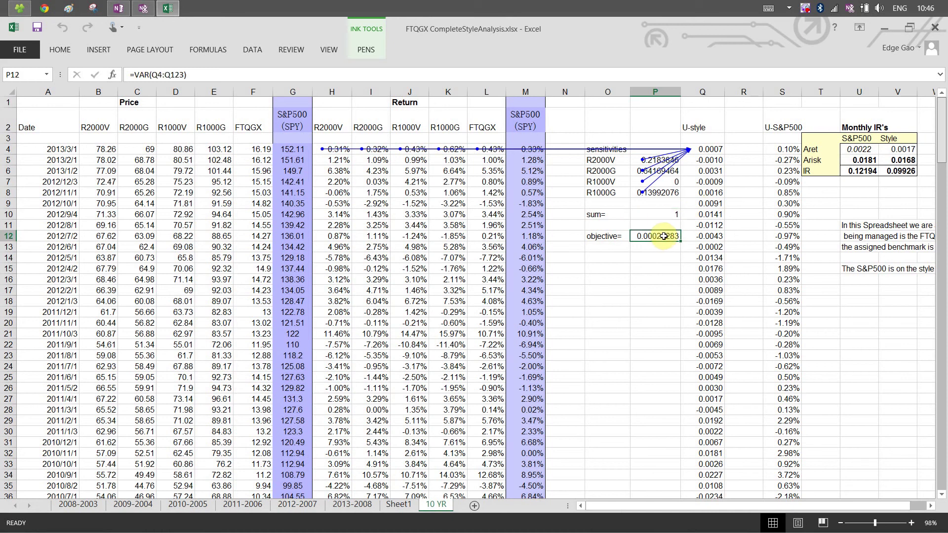
pyautogui.click(711, 149)
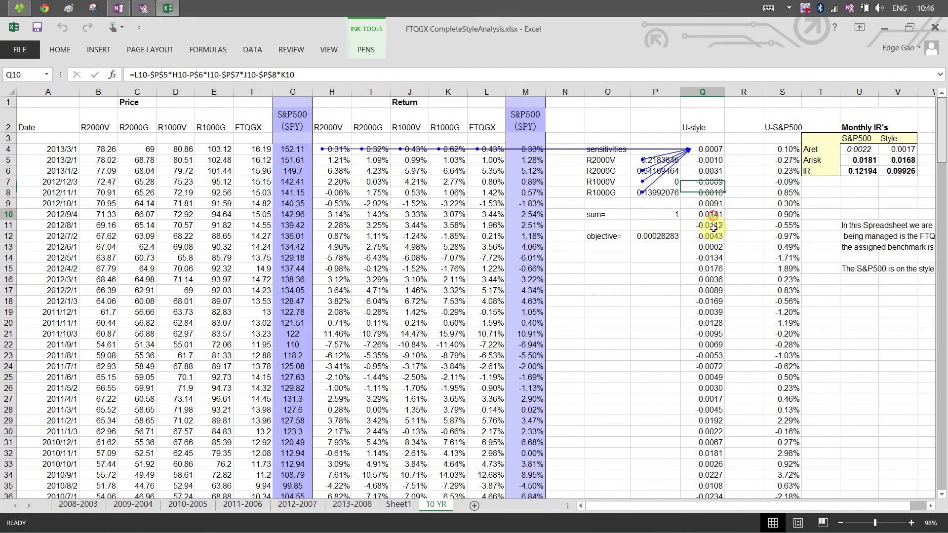
pyautogui.click(663, 237)
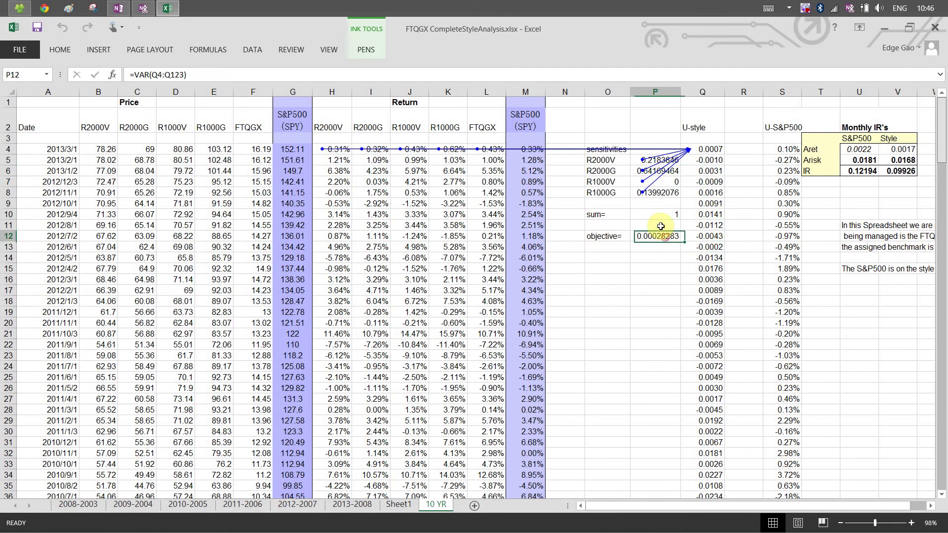
# Step: Open Solver, review the P12 minimisation objective, variable cells P5:P8 and constraints, and close it without solving
pyautogui.click(253, 49)
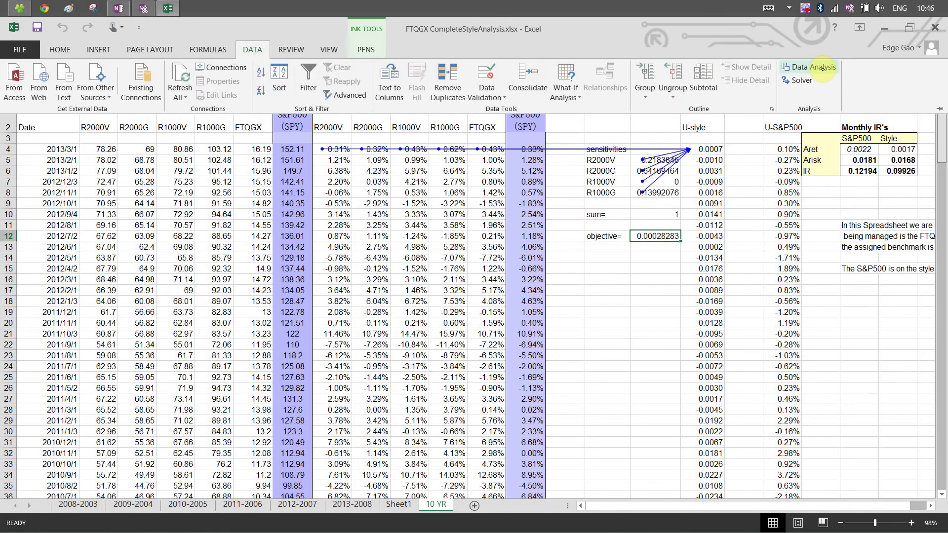
pyautogui.click(805, 81)
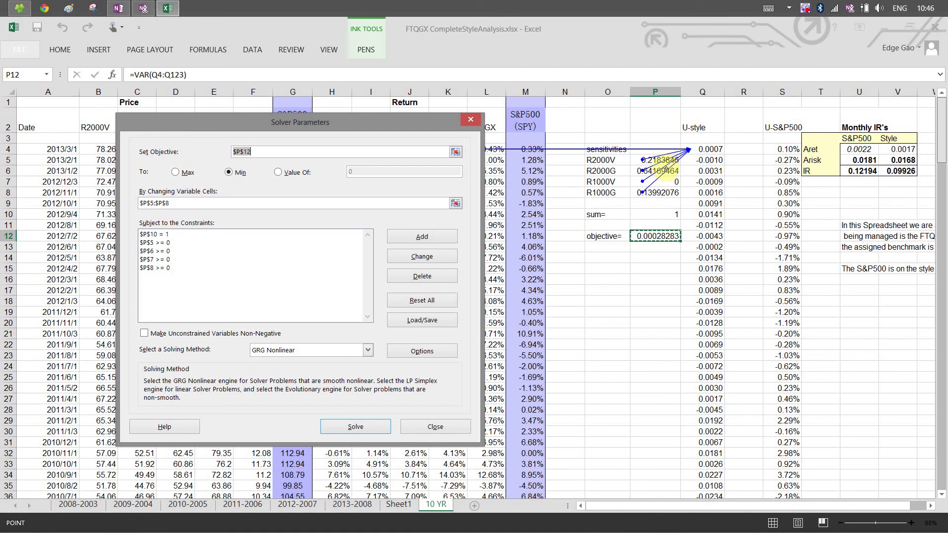
pyautogui.click(208, 203)
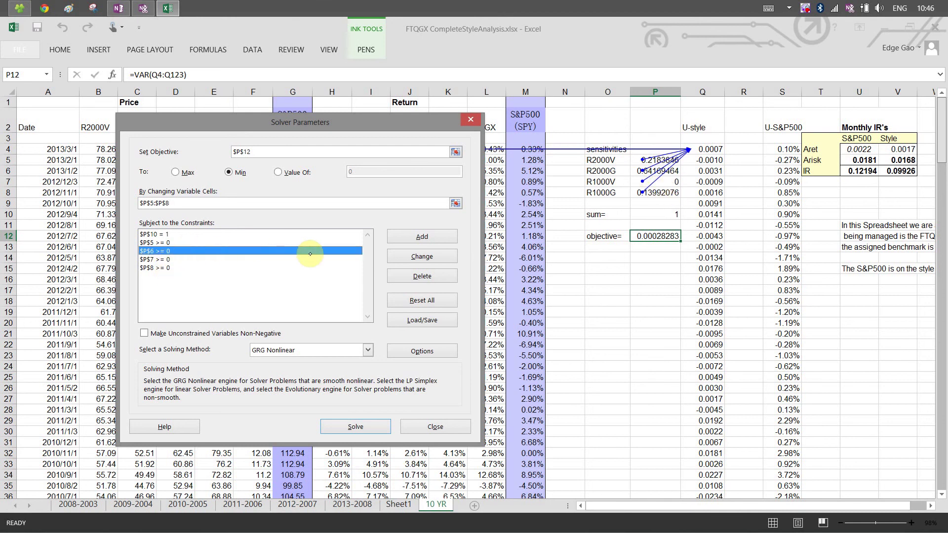
pyautogui.click(191, 259)
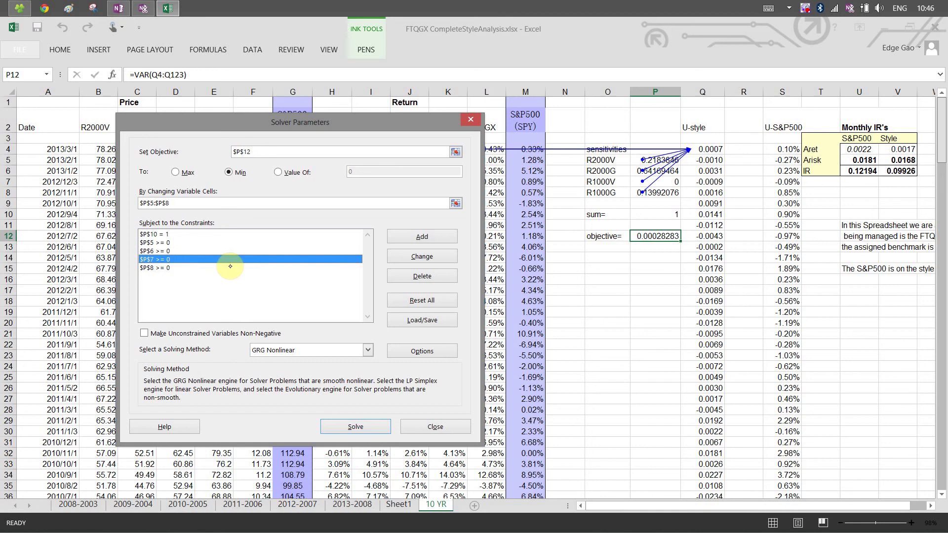
pyautogui.click(161, 234)
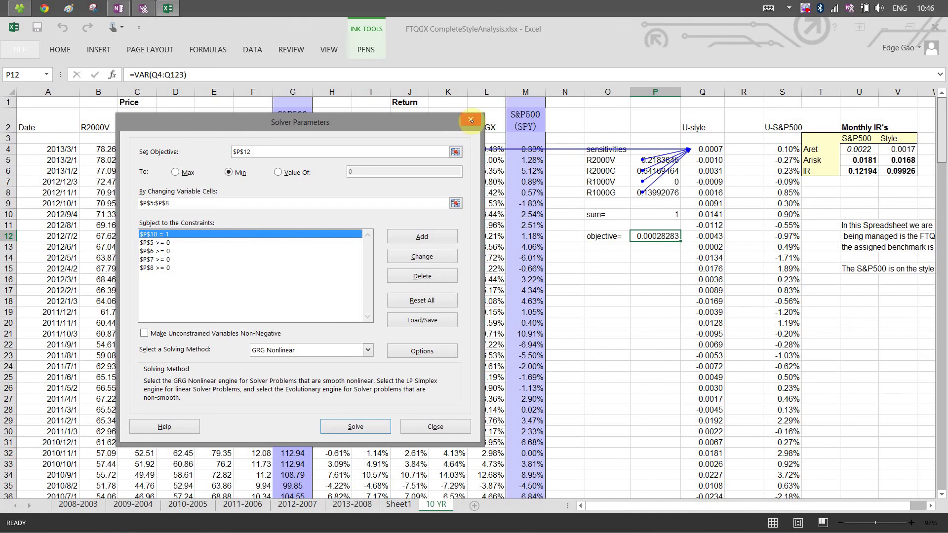
pyautogui.click(470, 120)
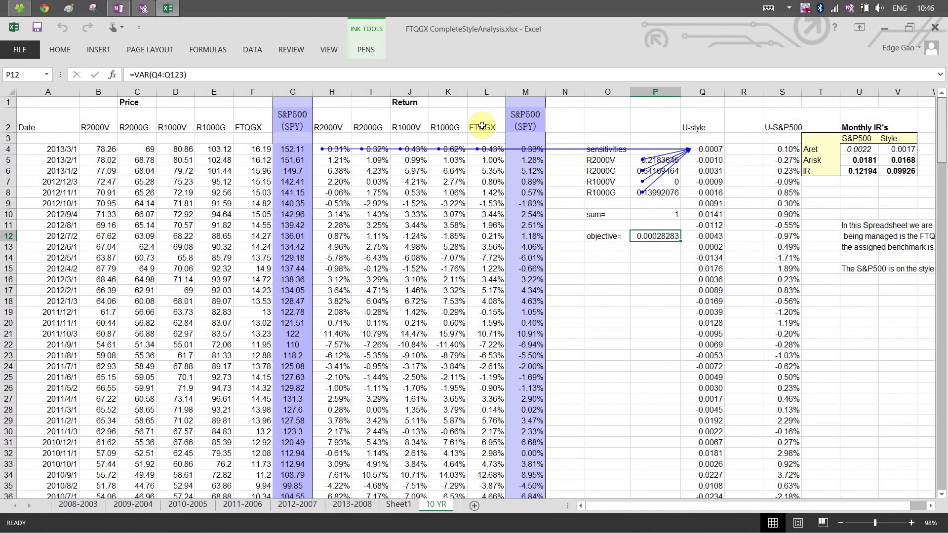
# Step: Review the sensitivities in P6:P8 together with the sum in P10 and the objective in P12
pyautogui.click(671, 192)
pyautogui.click(673, 182)
pyautogui.click(674, 171)
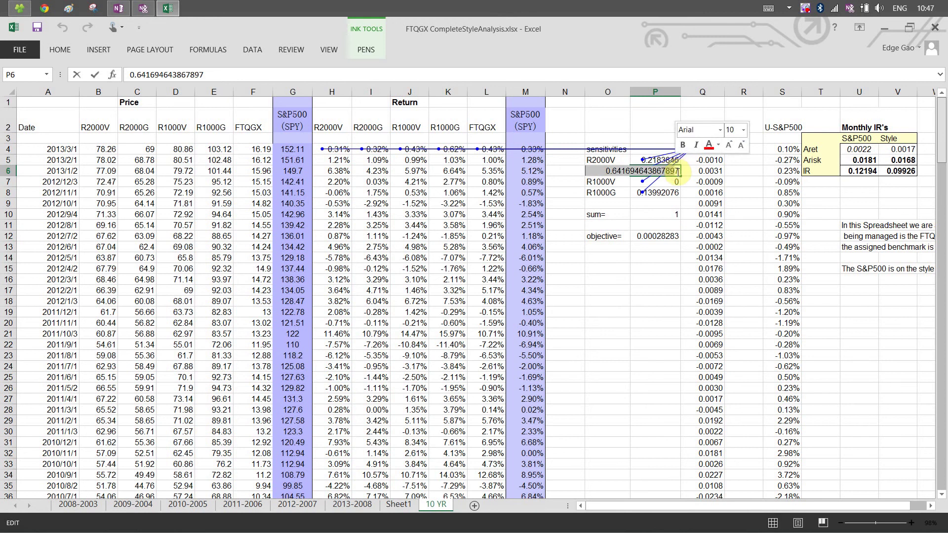
pyautogui.click(667, 213)
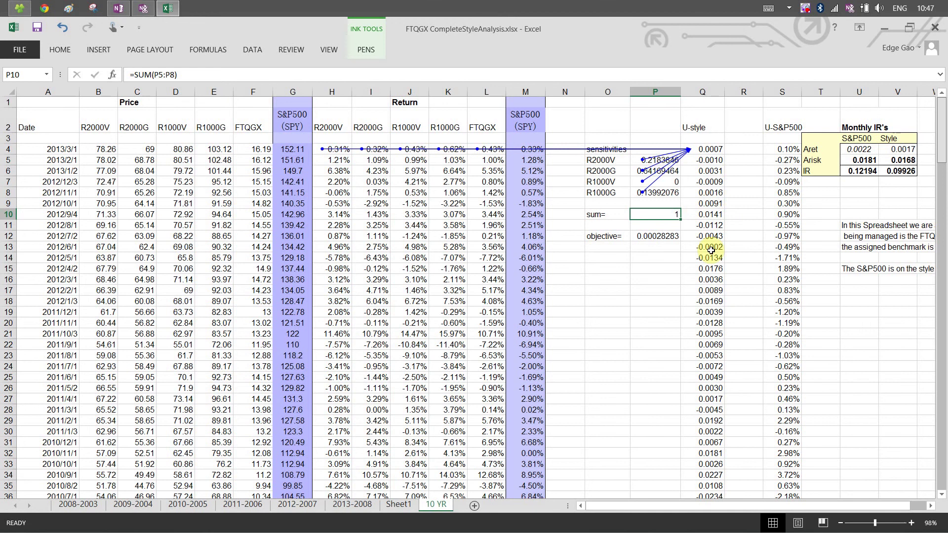
pyautogui.click(670, 232)
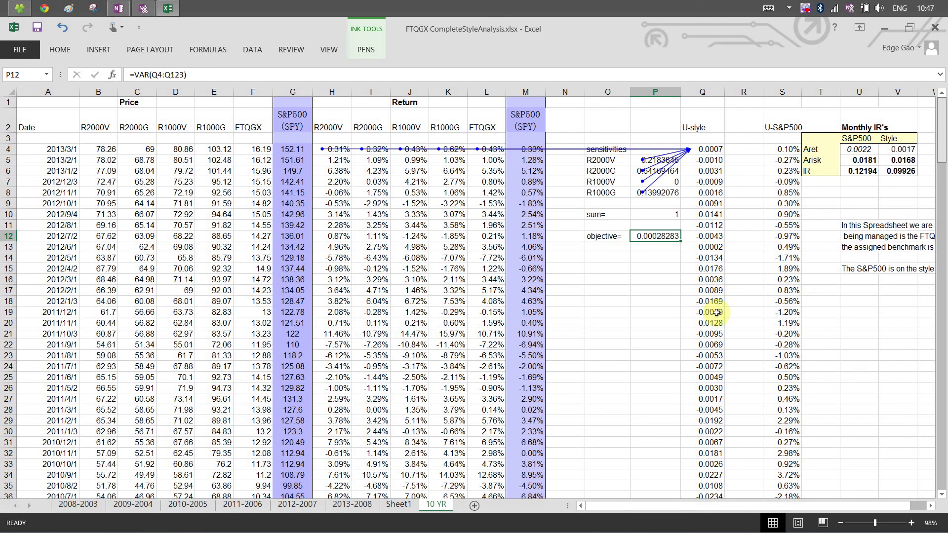
# Step: Examine the U-S&P500 formulas in column S that subtract the S&P500 return from the FTQGX return
pyautogui.click(790, 159)
pyautogui.click(789, 182)
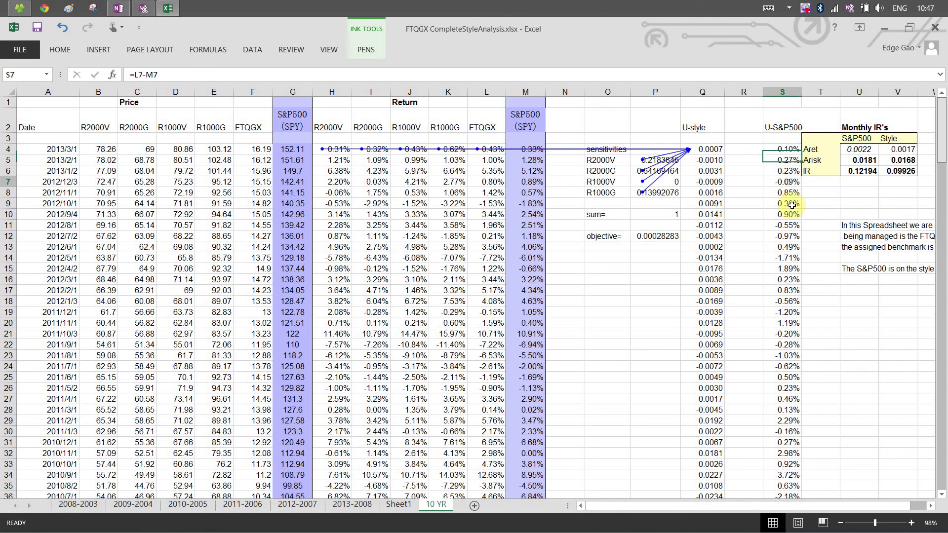
pyautogui.click(789, 214)
pyautogui.click(792, 170)
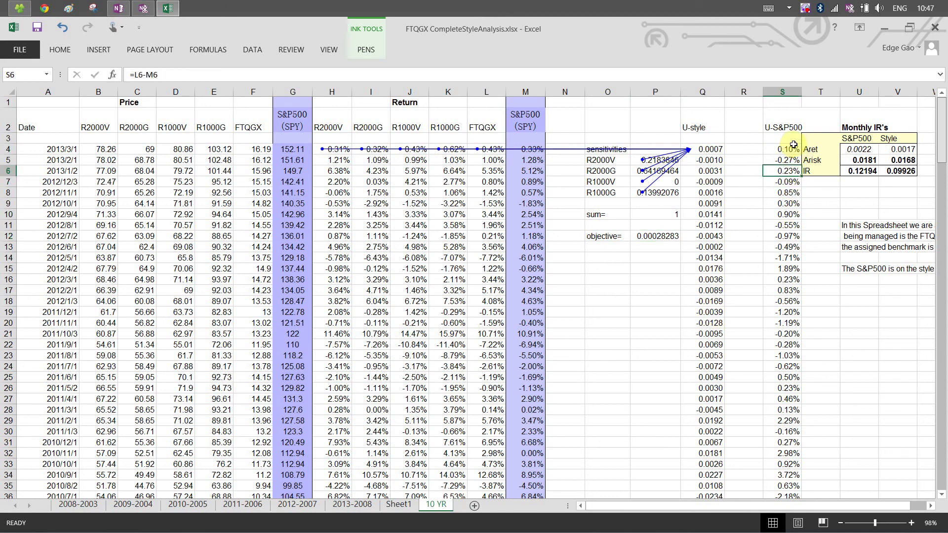
pyautogui.click(789, 149)
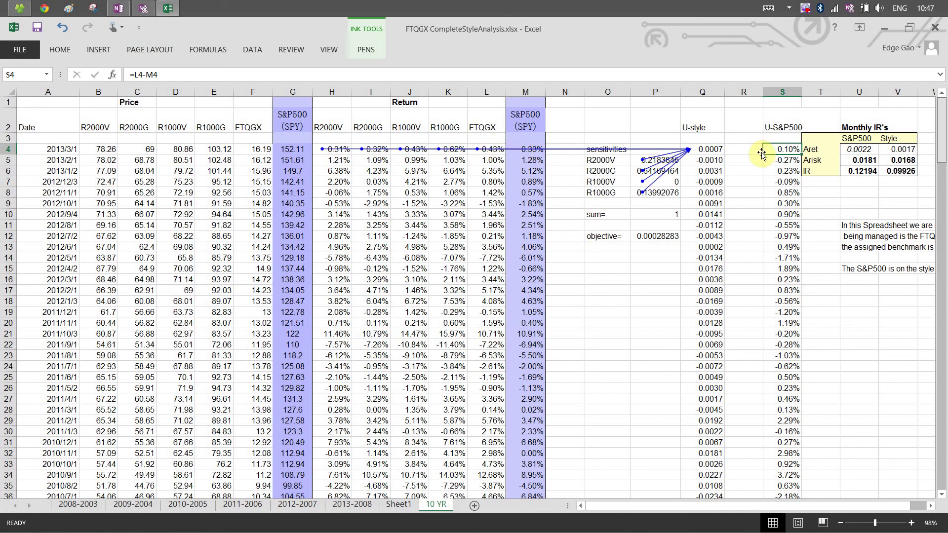
# Step: Compare the S&P500 (SPY) returns in column M with the U-S&P500 differences in S4:S6
pyautogui.click(536, 160)
pyautogui.click(531, 122)
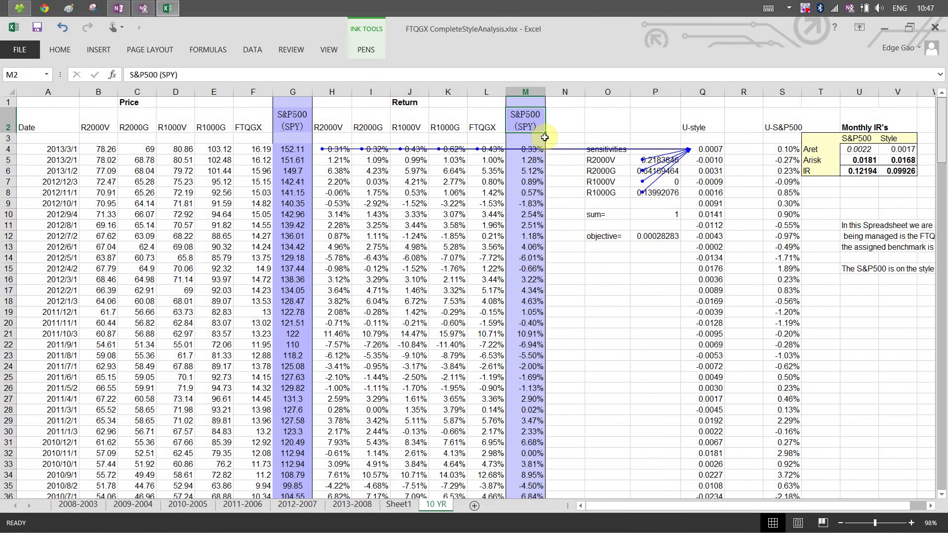
pyautogui.click(532, 159)
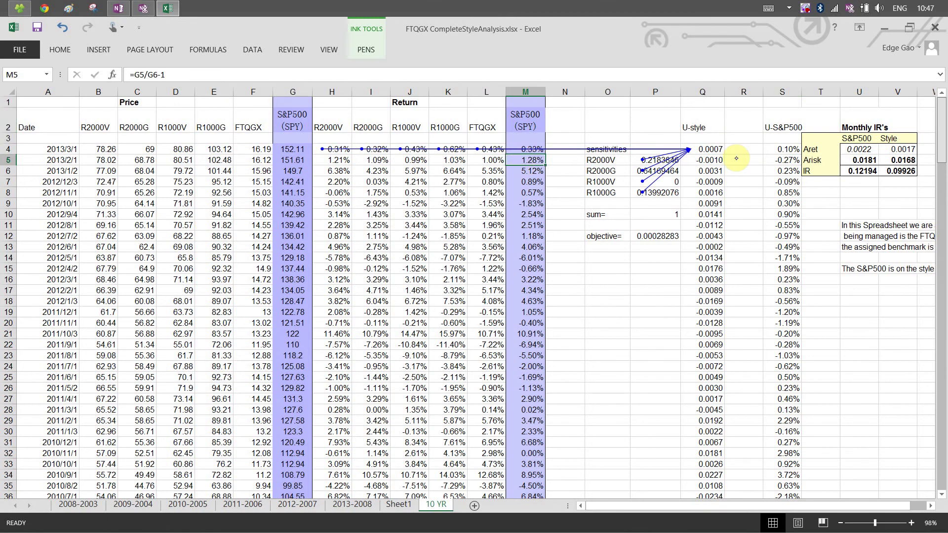
pyautogui.click(787, 149)
pyautogui.click(787, 160)
pyautogui.click(784, 171)
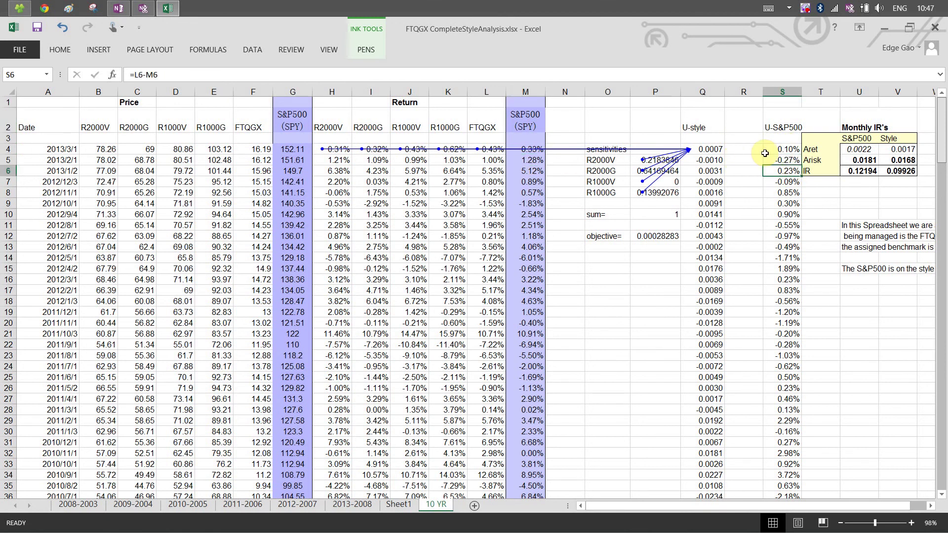
# Step: Compare the U-style differences in Q4:Q7 with the U-S&P500 differences in S4:S7 row by row
pyautogui.click(796, 148)
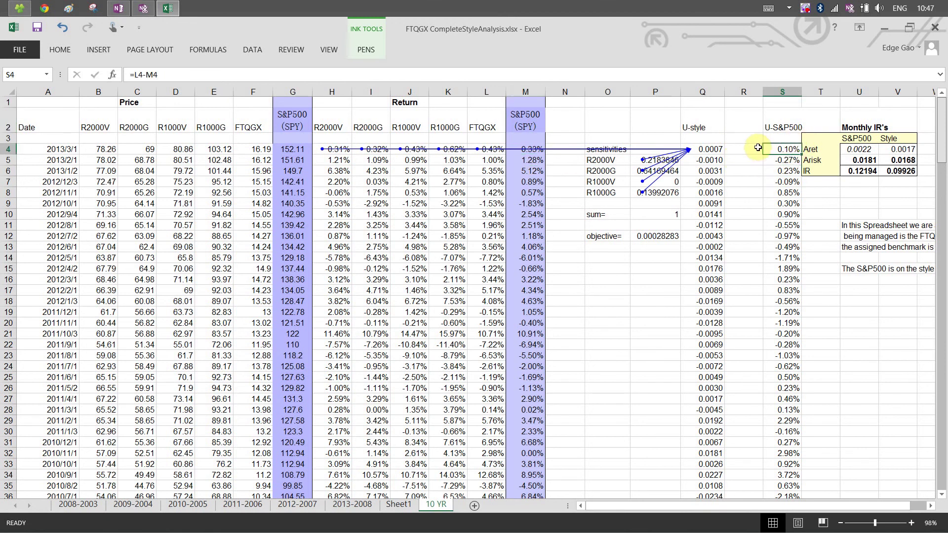
pyautogui.click(717, 150)
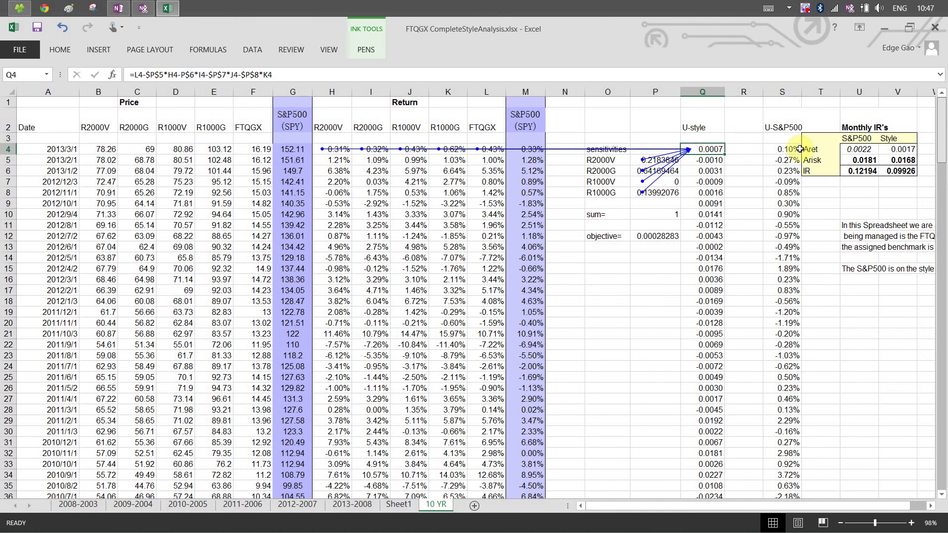
pyautogui.click(788, 150)
pyautogui.click(706, 160)
pyautogui.click(784, 160)
pyautogui.click(716, 171)
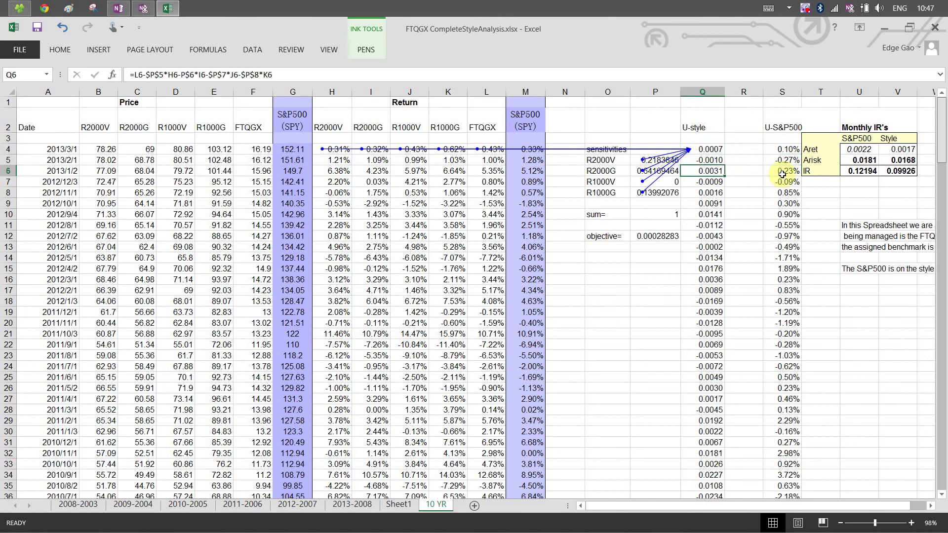
pyautogui.click(789, 171)
pyautogui.click(716, 182)
pyautogui.click(794, 182)
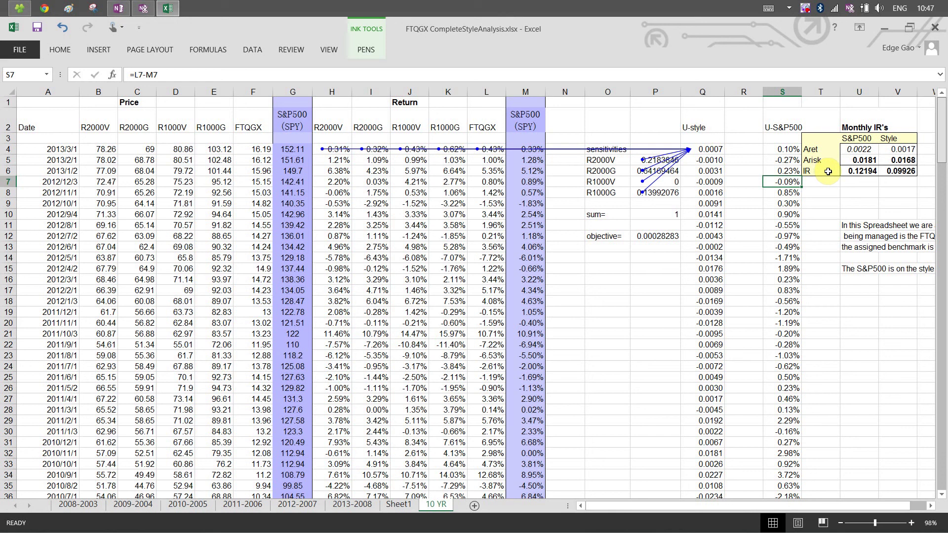
# Step: Examine the Aret average and Arisk standard deviation formulas for S&P500 and Style against their source columns S and Q
pyautogui.click(863, 150)
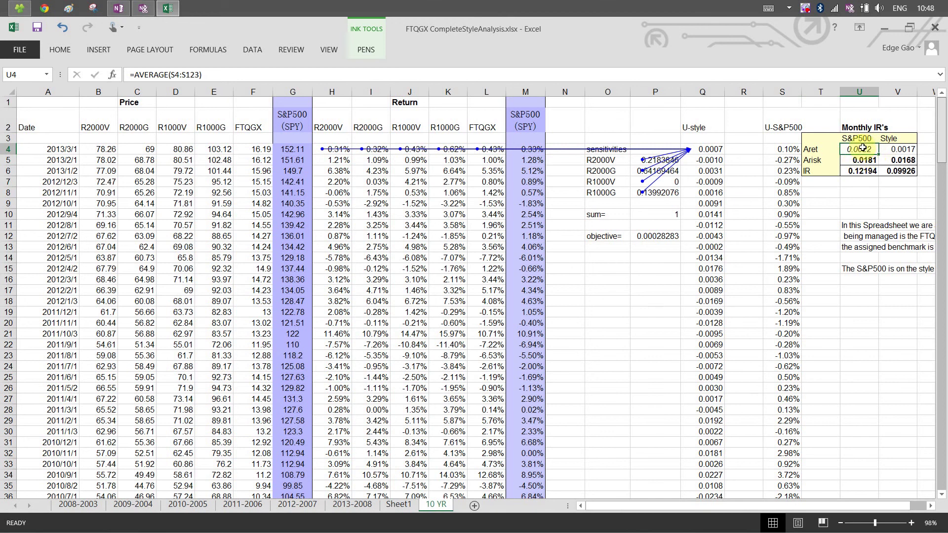
pyautogui.click(898, 153)
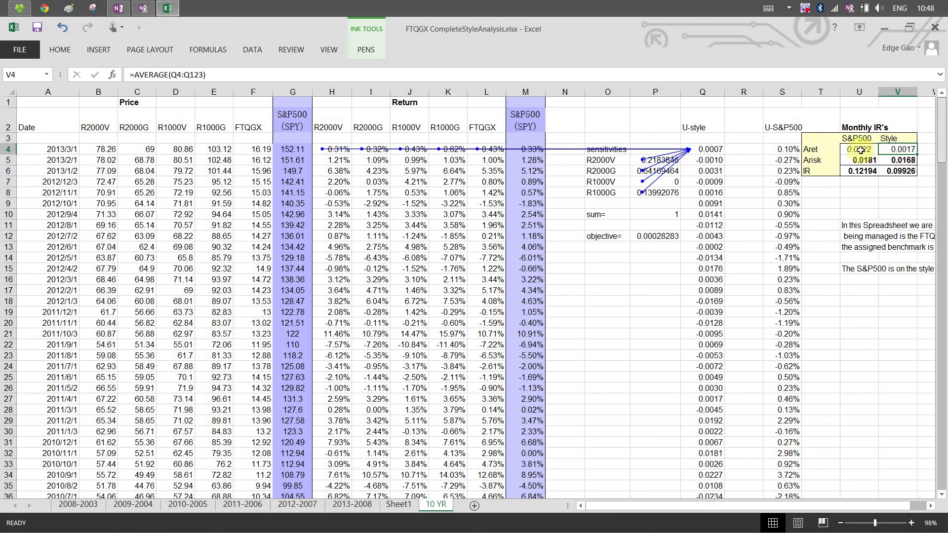
pyautogui.click(884, 163)
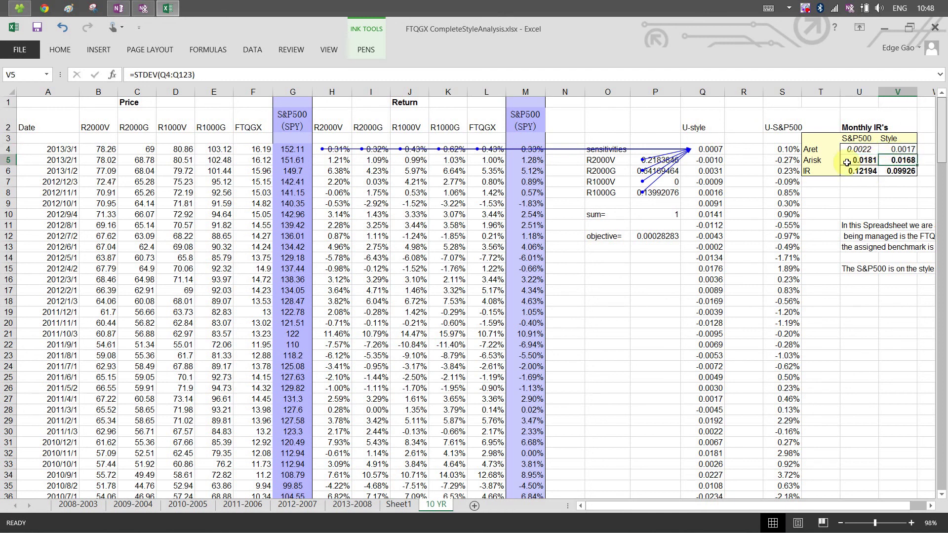
pyautogui.click(790, 204)
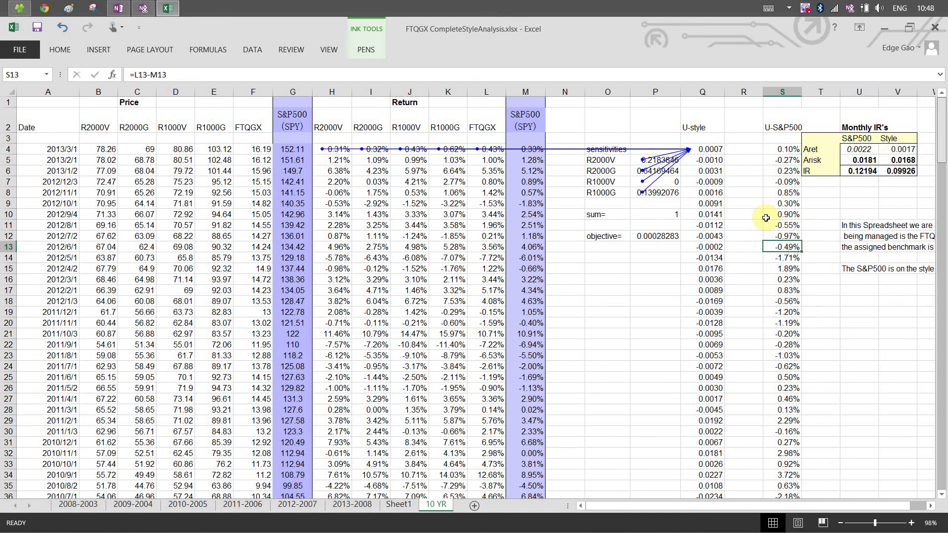
pyautogui.click(706, 217)
pyautogui.click(711, 237)
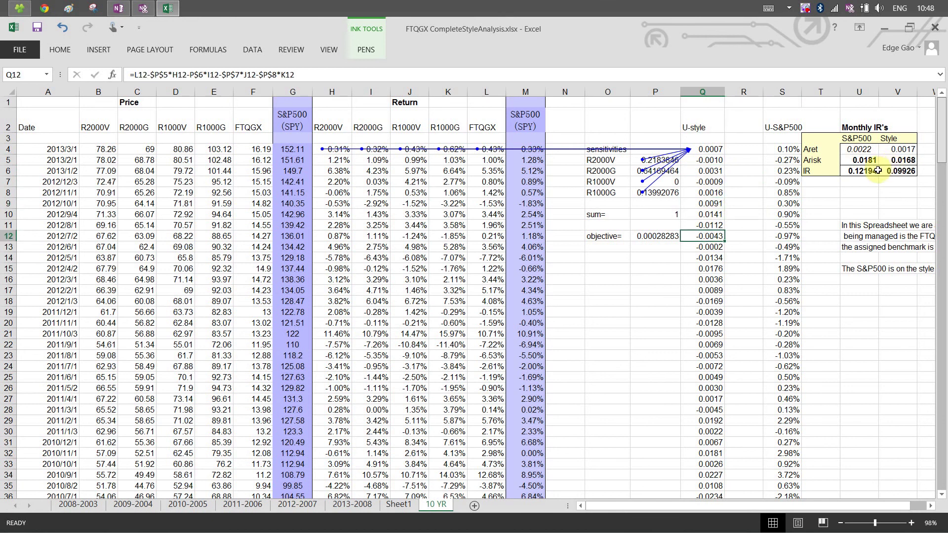
# Step: Examine the IR formulas in U6 and V6 that divide Aret by Arisk for S&P500 and Style
pyautogui.click(880, 171)
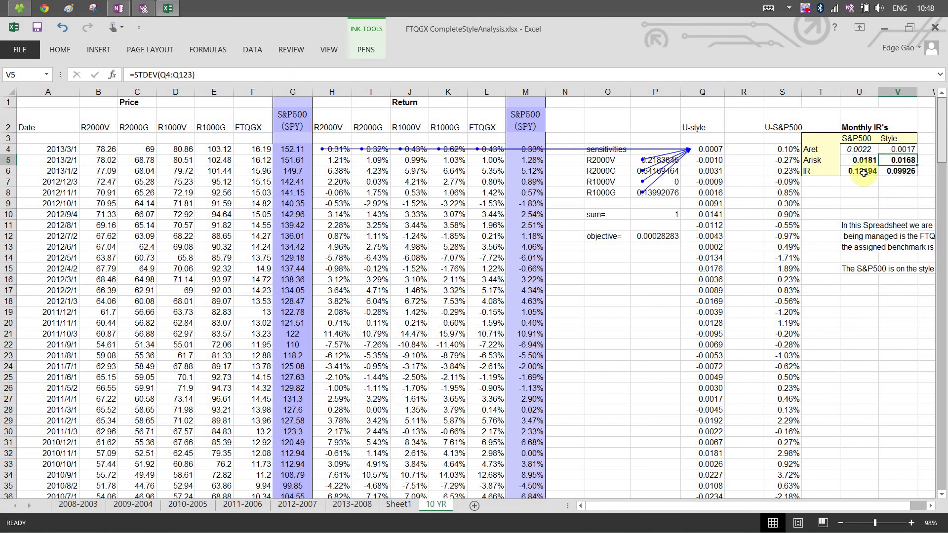
pyautogui.click(875, 174)
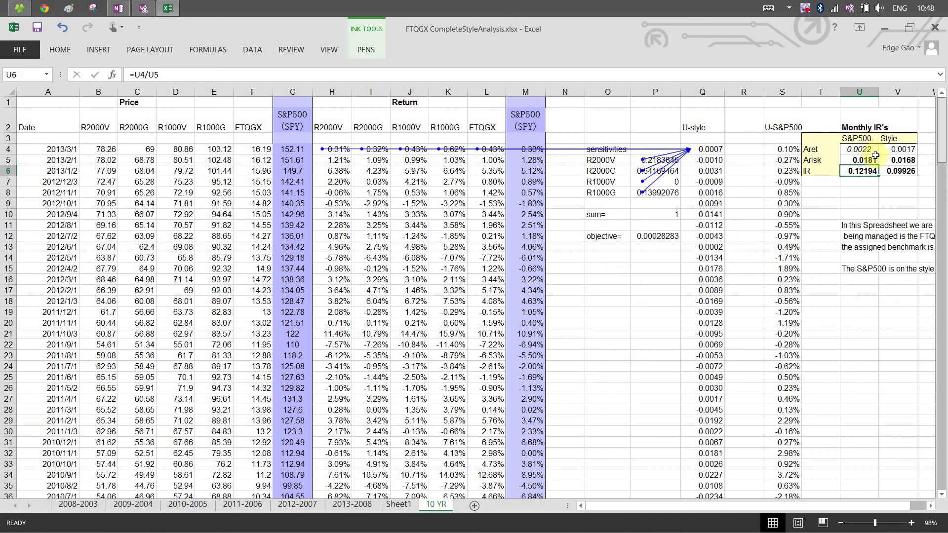
pyautogui.click(900, 173)
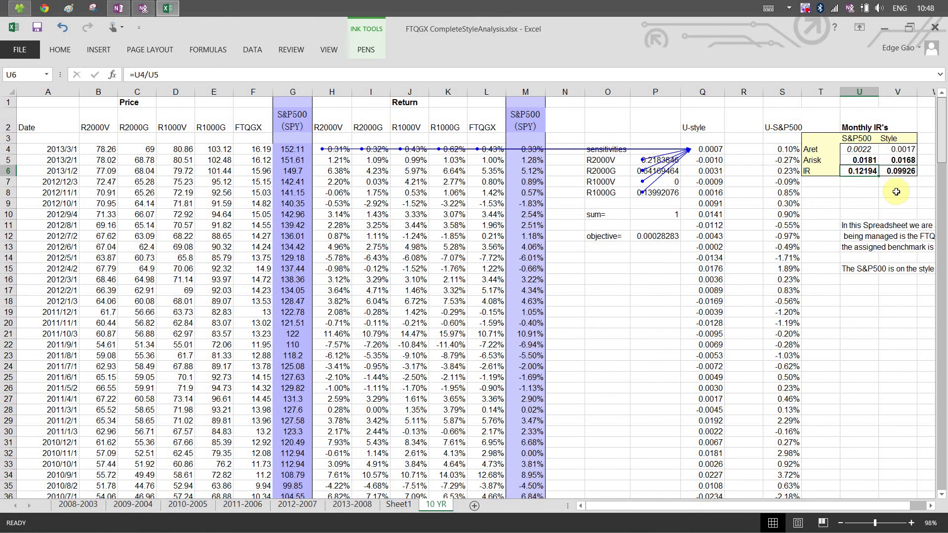
pyautogui.click(896, 193)
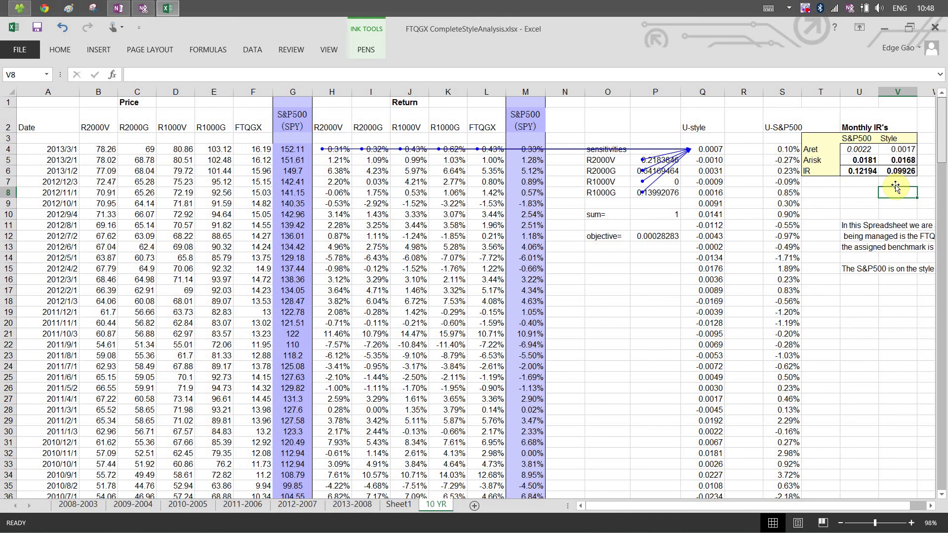
pyautogui.click(900, 171)
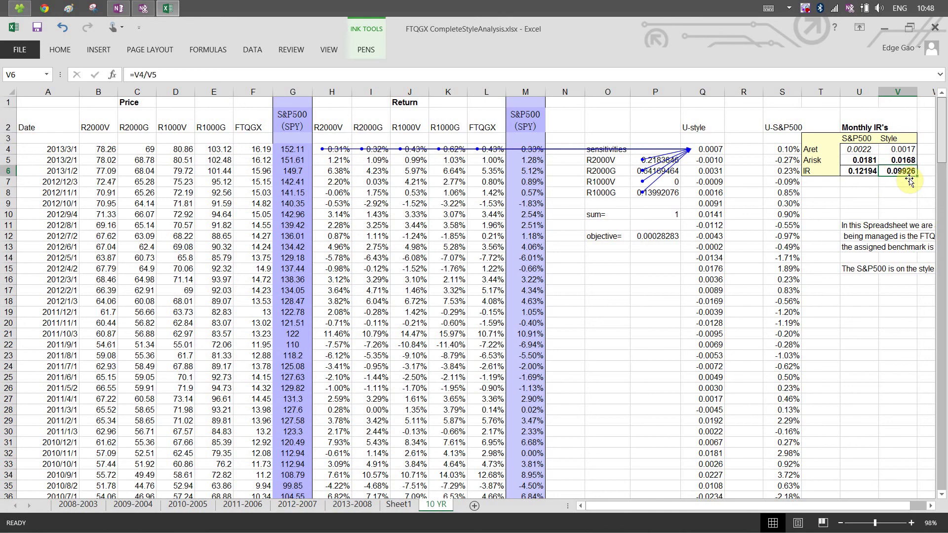
# Step: Compare the S&P500 information ratio in U6 with the Style information ratio in V6
pyautogui.click(867, 168)
pyautogui.click(897, 170)
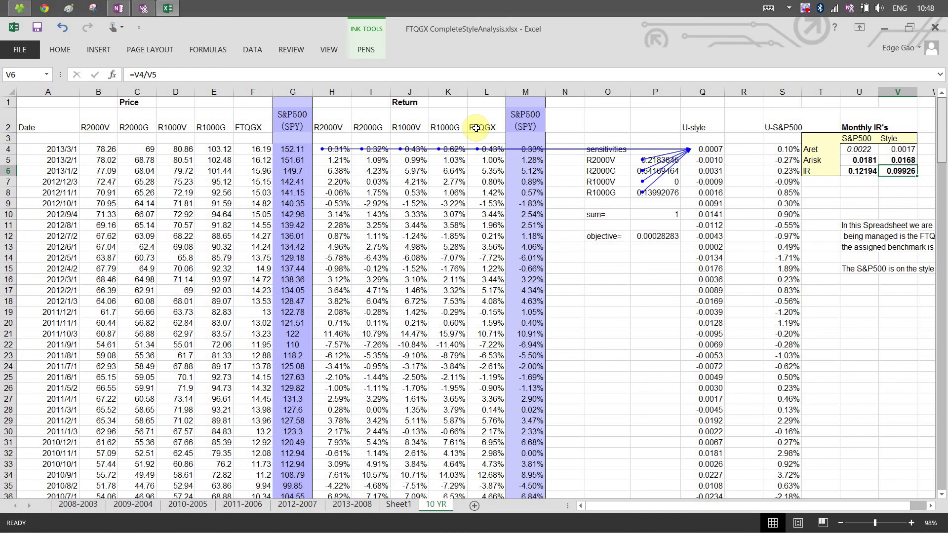
pyautogui.click(857, 170)
pyautogui.click(895, 176)
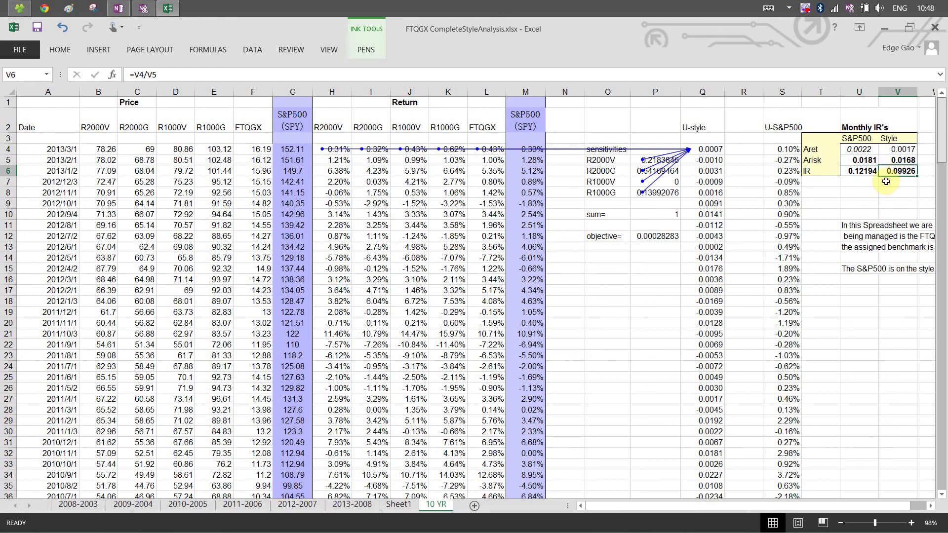
pyautogui.click(860, 171)
pyautogui.click(893, 173)
# Step: Switch to the OneNote style analysis sketch and erase the four lines running from weights w1 to w4 towards the dot cluster
pyautogui.click(119, 8)
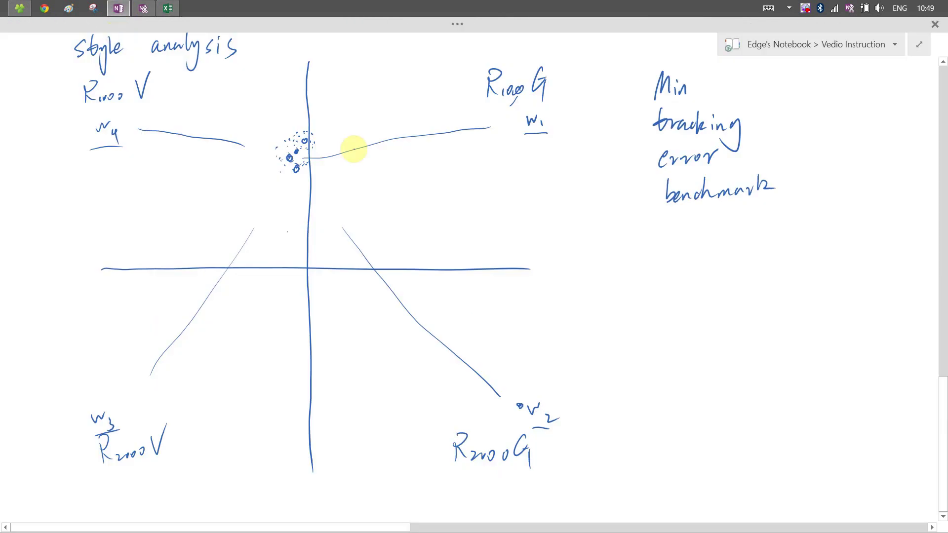
pyautogui.moveTo(387, 123); pyautogui.dragTo(437, 372)
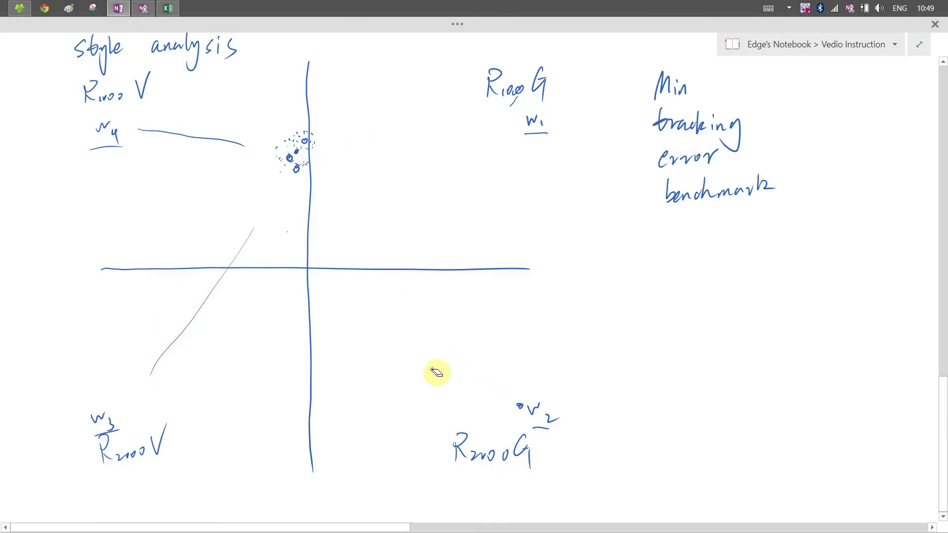
pyautogui.moveTo(201, 110)
pyautogui.mouseDown()
pyautogui.moveTo(201, 281)
pyautogui.moveTo(249, 327)
pyautogui.mouseUp()
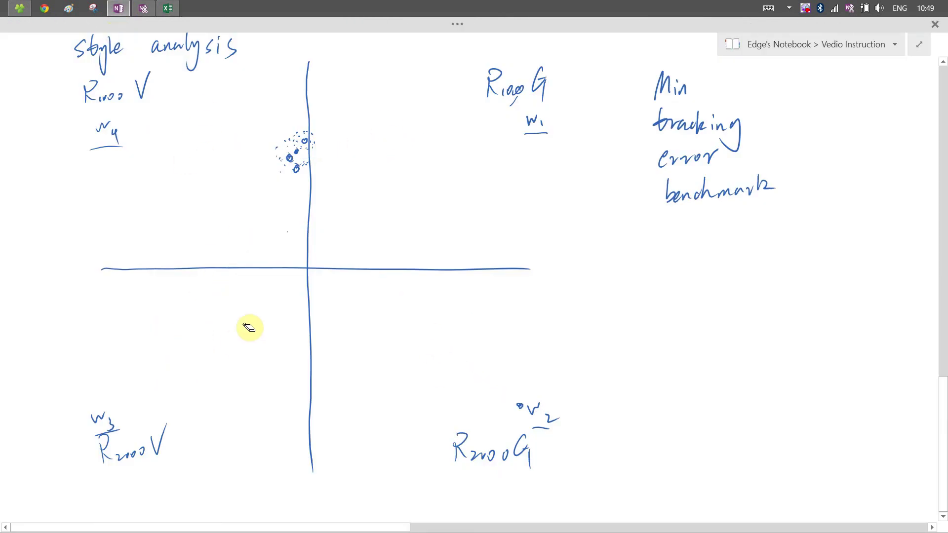